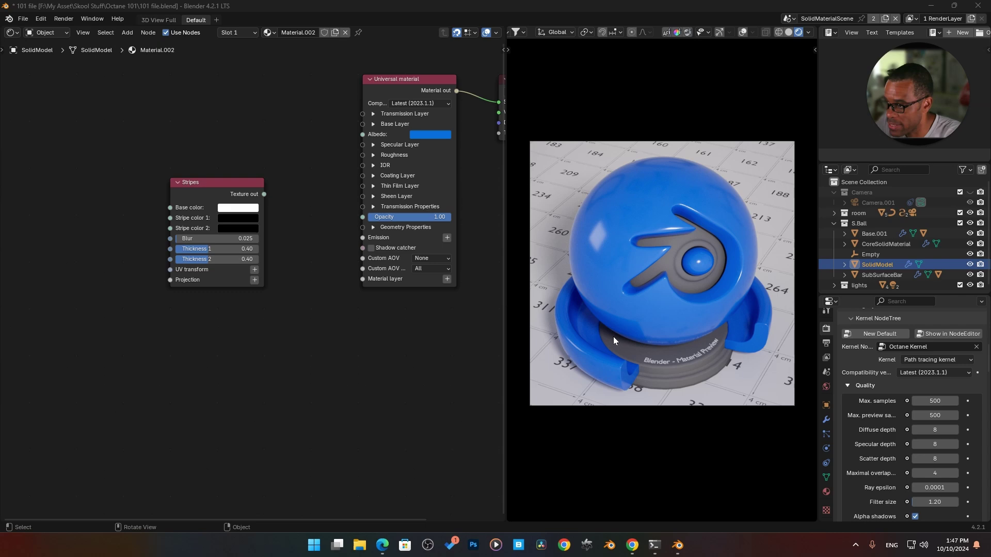
{"action": "left_click", "coordinate": [410, 217]}
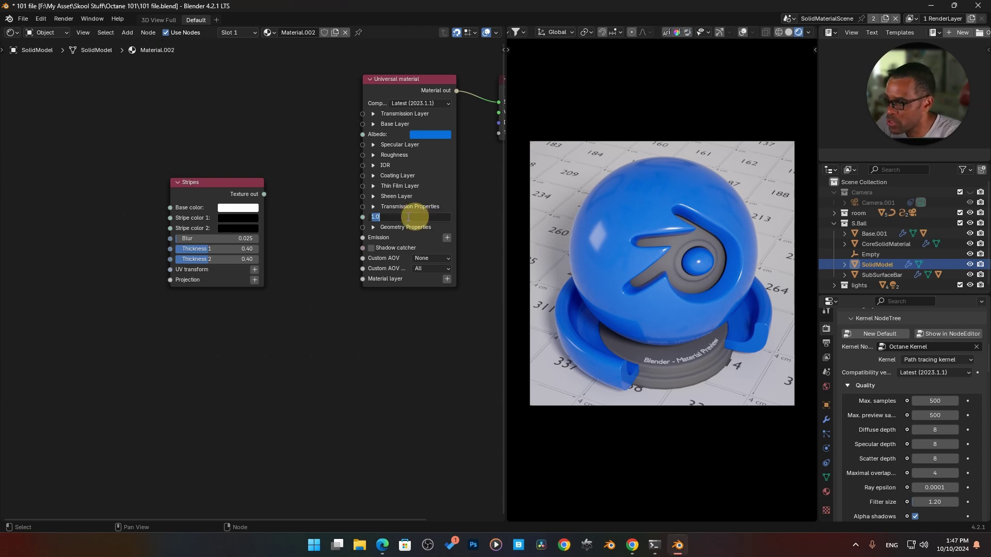
{"action": "left_click", "coordinate": [380, 251]}
{"action": "left_click_drag", "start_coordinate": [441, 218], "coordinate": [495, 230]}
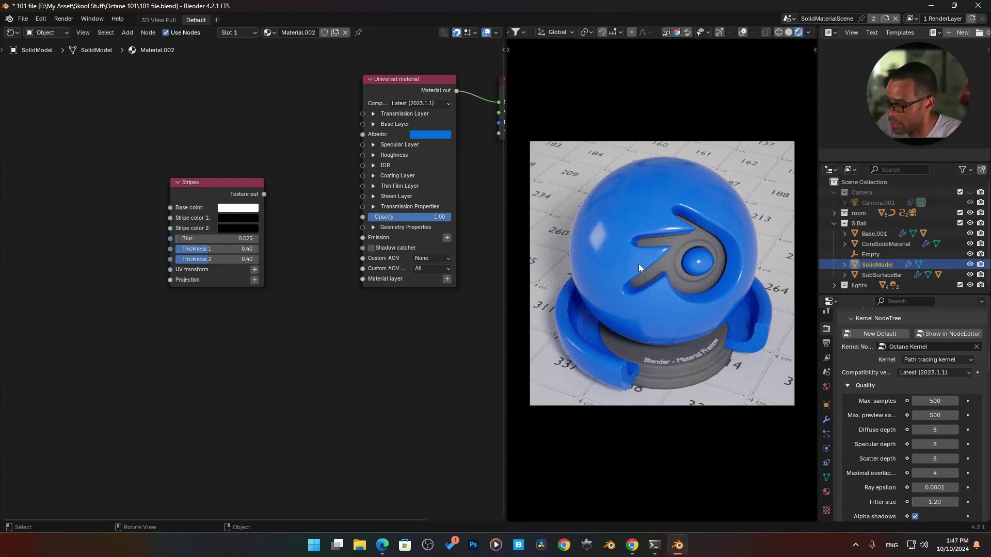
- Switch SolidModel's camera, shadow, dirt, curvature and round-edges visibility off and back on in its object layer settings
{"action": "left_click", "coordinate": [825, 407]}
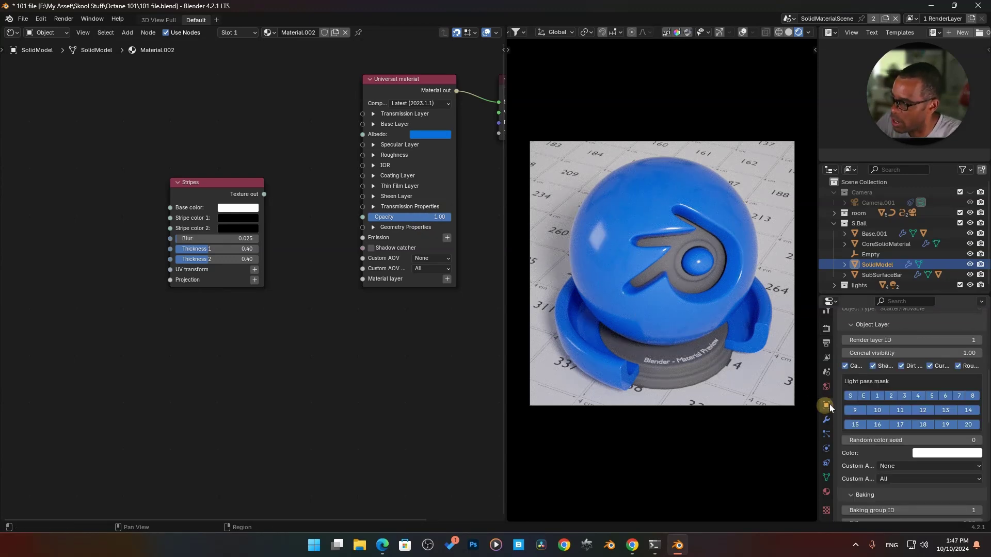
{"action": "left_click", "coordinate": [845, 366]}
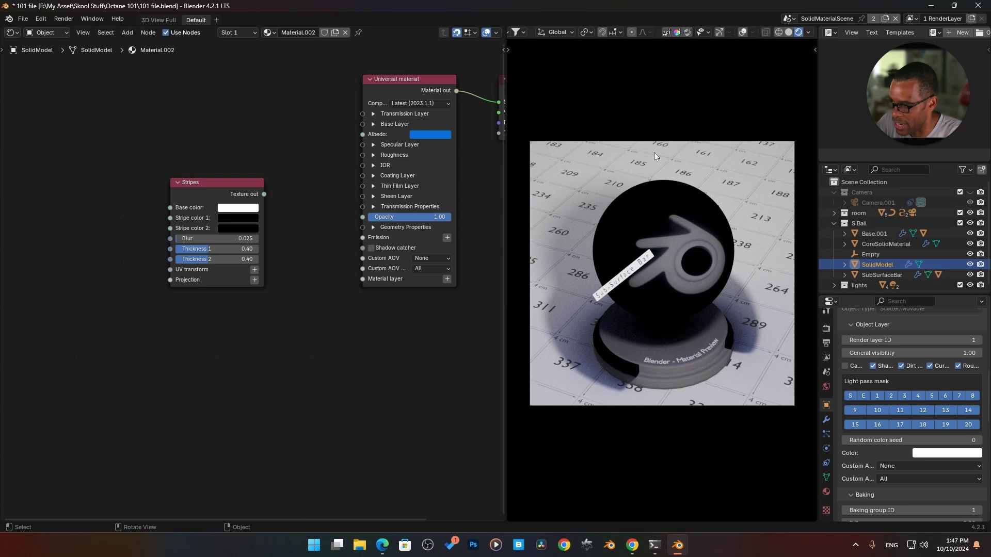
{"action": "left_click", "coordinate": [873, 366]}
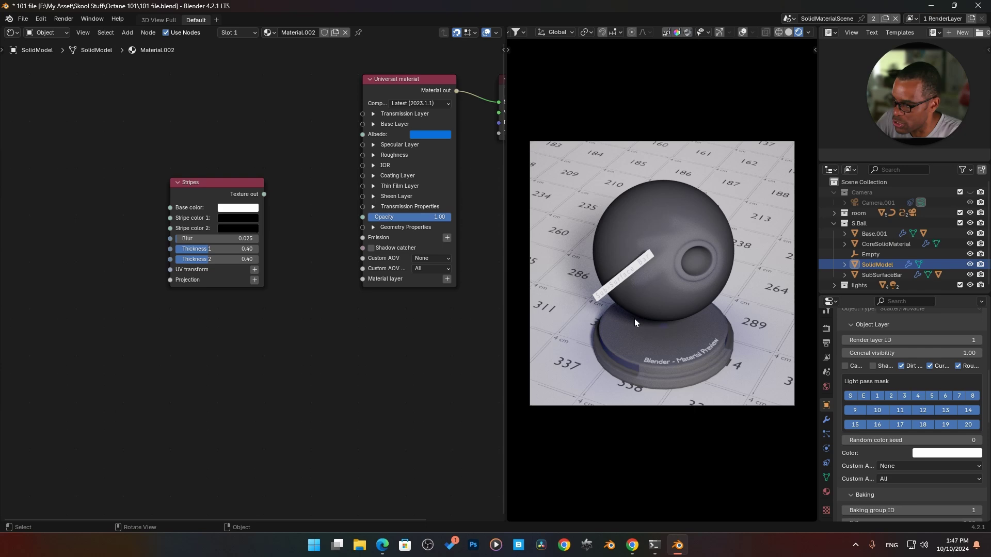
{"action": "left_click", "coordinate": [900, 366]}
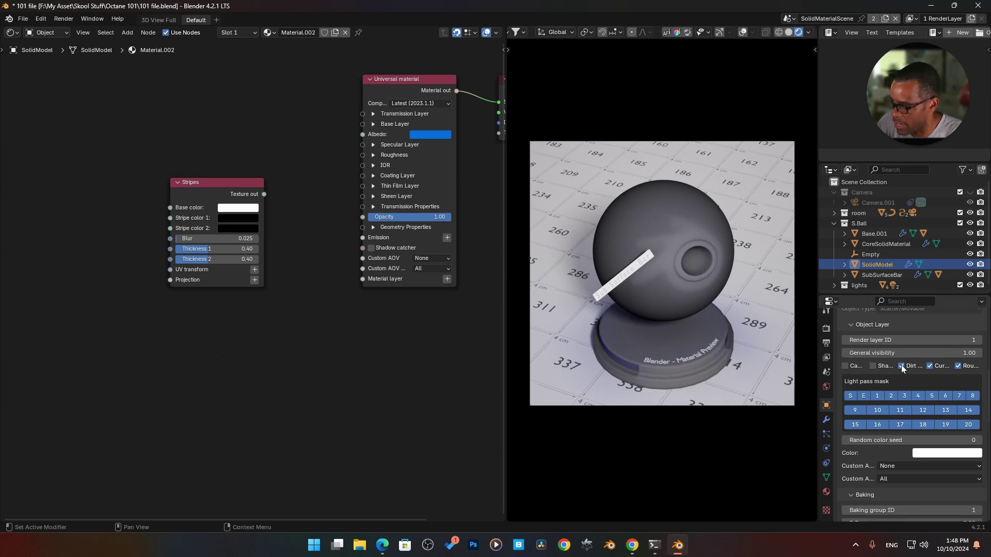
{"action": "left_click", "coordinate": [929, 366]}
{"action": "left_click", "coordinate": [958, 366]}
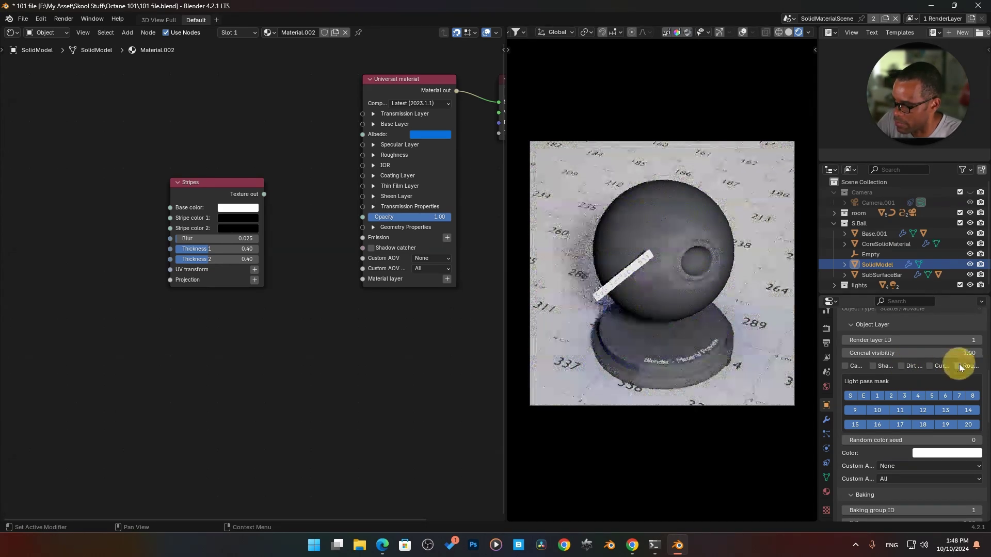
{"action": "left_click_drag", "start_coordinate": [958, 366], "coordinate": [846, 366]}
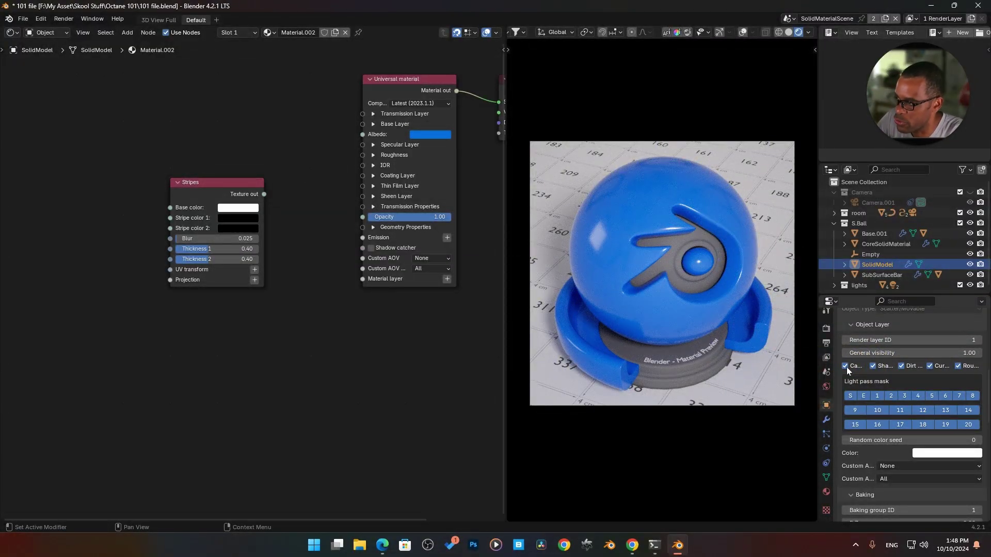
{"action": "mouse_move", "coordinate": [845, 365]}
{"action": "left_mouse_down"}
{"action": "mouse_move", "coordinate": [874, 363]}
{"action": "mouse_move", "coordinate": [846, 361]}
{"action": "left_mouse_up"}
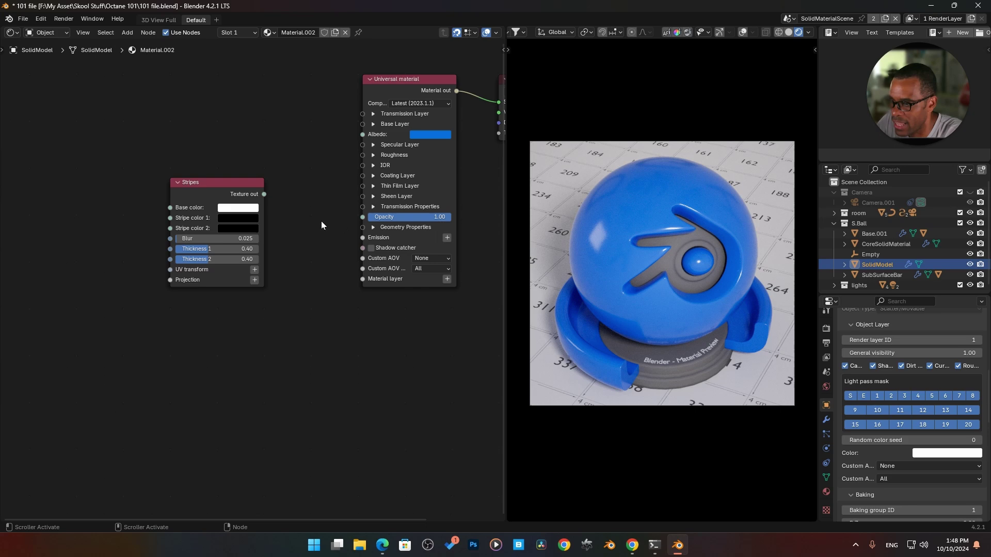
- Connect the Stripes texture to the Universal material's albedo, with blur set to 0 and both thicknesses to 0.38
{"action": "left_click_drag", "start_coordinate": [214, 183], "coordinate": [362, 134]}
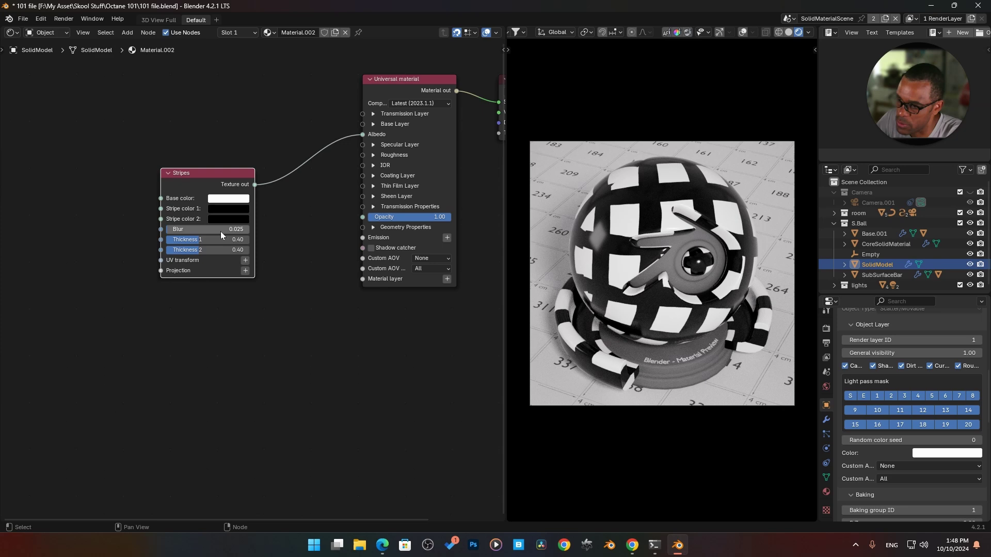
{"action": "left_click_drag", "start_coordinate": [221, 229], "coordinate": [206, 250]}
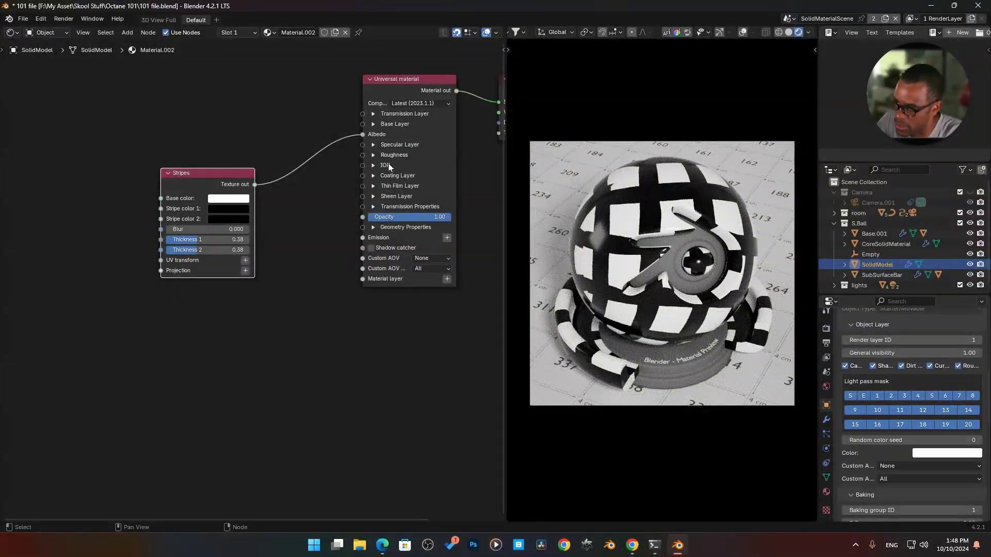
{"action": "left_click_drag", "start_coordinate": [212, 170], "coordinate": [212, 161]}
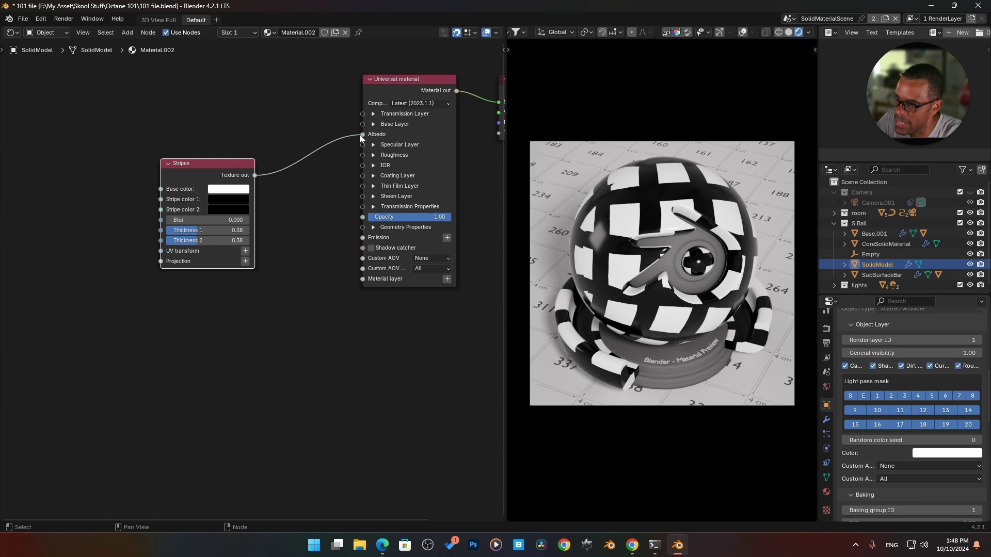
- Move the Stripes texture's link from the Universal material's albedo to its opacity input
{"action": "left_click_drag", "start_coordinate": [362, 134], "coordinate": [294, 174]}
{"action": "left_click_drag", "start_coordinate": [323, 217], "coordinate": [362, 218]}
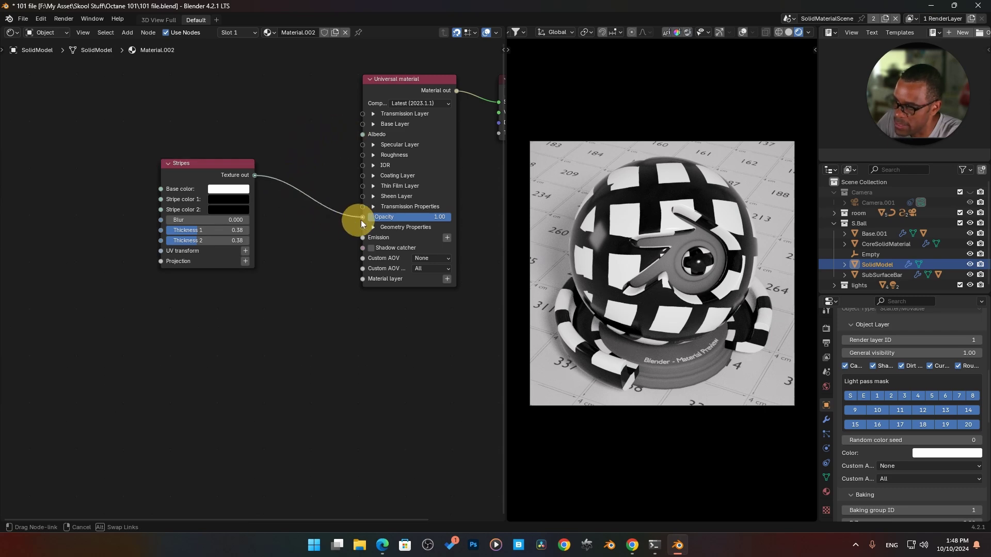
{"action": "left_click", "coordinate": [248, 189]}
{"action": "left_click_drag", "start_coordinate": [302, 61], "coordinate": [304, 111]}
{"action": "right_click", "coordinate": [305, 111]}
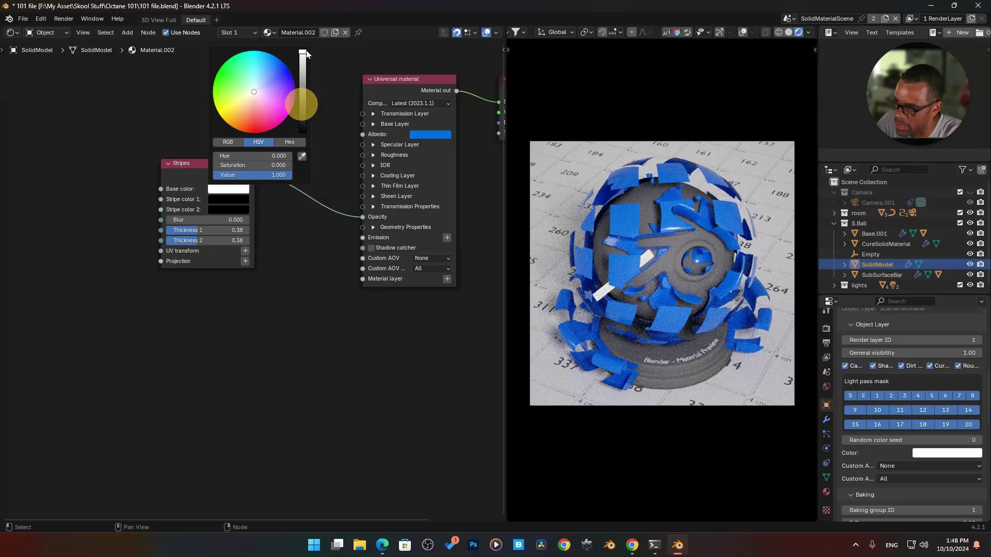
- Set the Stripes node's stripe color 2 to white, and unlink and reconnect the texture to the material's opacity
{"action": "left_click", "coordinate": [222, 209]}
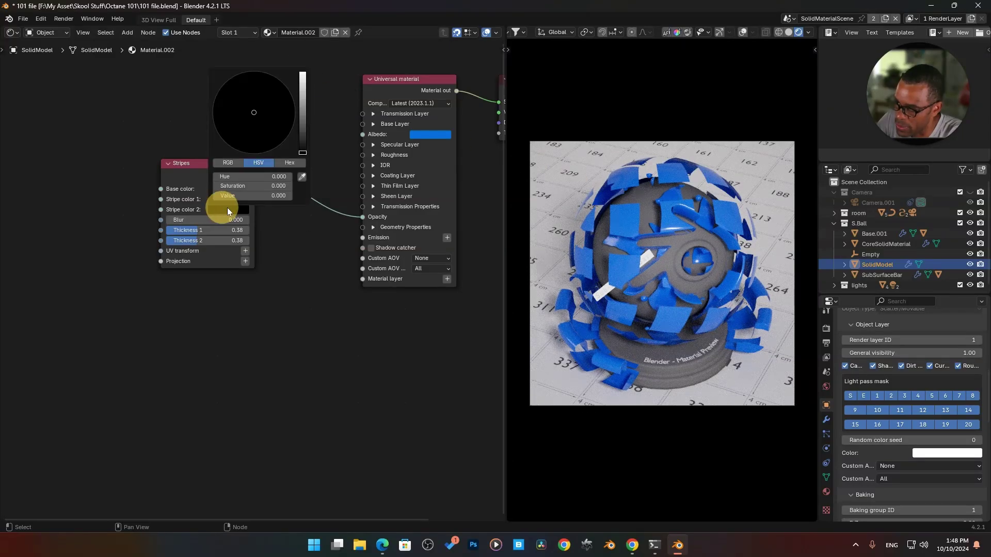
{"action": "left_click_drag", "start_coordinate": [303, 153], "coordinate": [304, 73]}
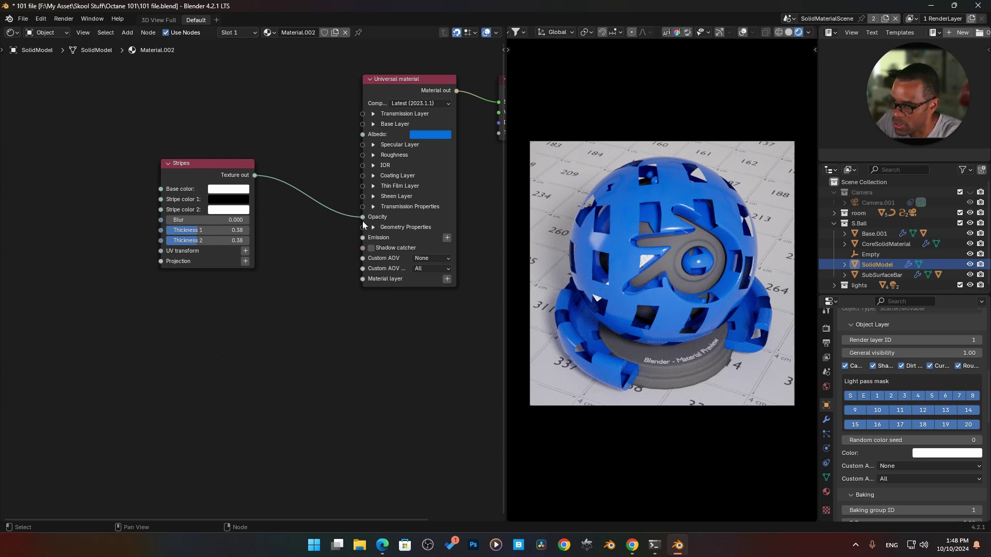
{"action": "left_click_drag", "start_coordinate": [362, 217], "coordinate": [318, 250]}
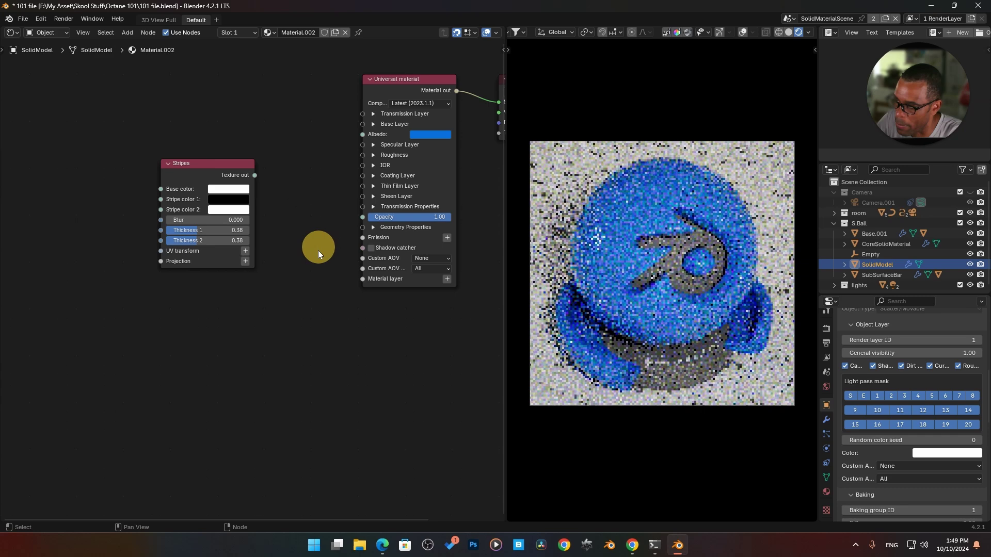
{"action": "left_click_drag", "start_coordinate": [254, 175], "coordinate": [362, 217]}
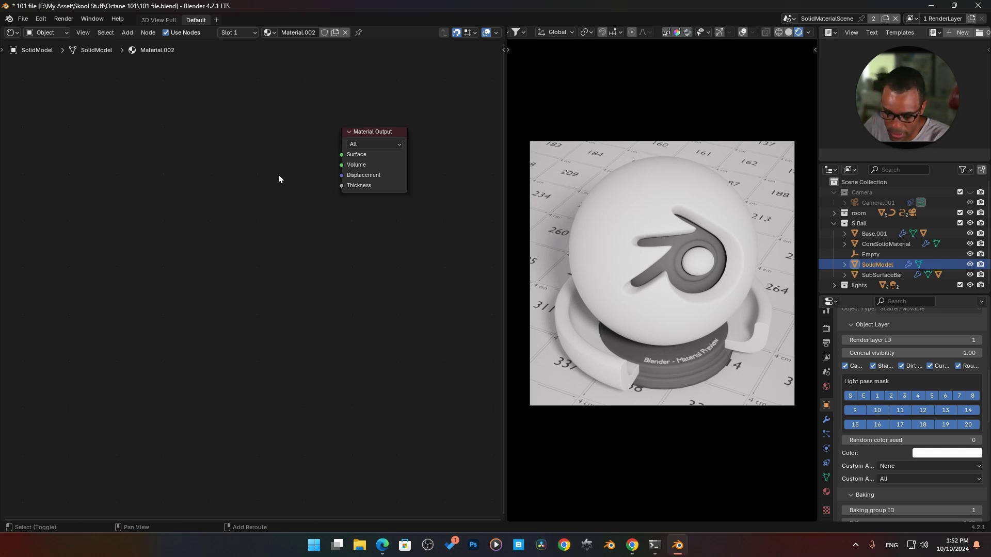
- Add an Octane Diffuse material node beside the Material Output and connect it to the Surface input
{"action": "key", "text": "shift+a"}
{"action": "mouse_move", "coordinate": [278, 174]}
{"action": "type", "text": "d"}
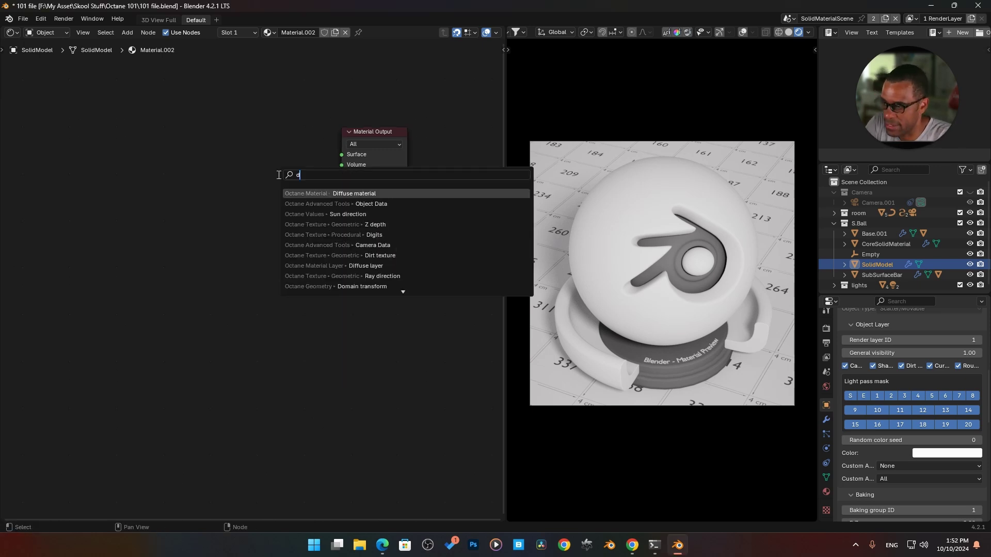
{"action": "key", "text": "Return"}
{"action": "left_click", "coordinate": [222, 125]}
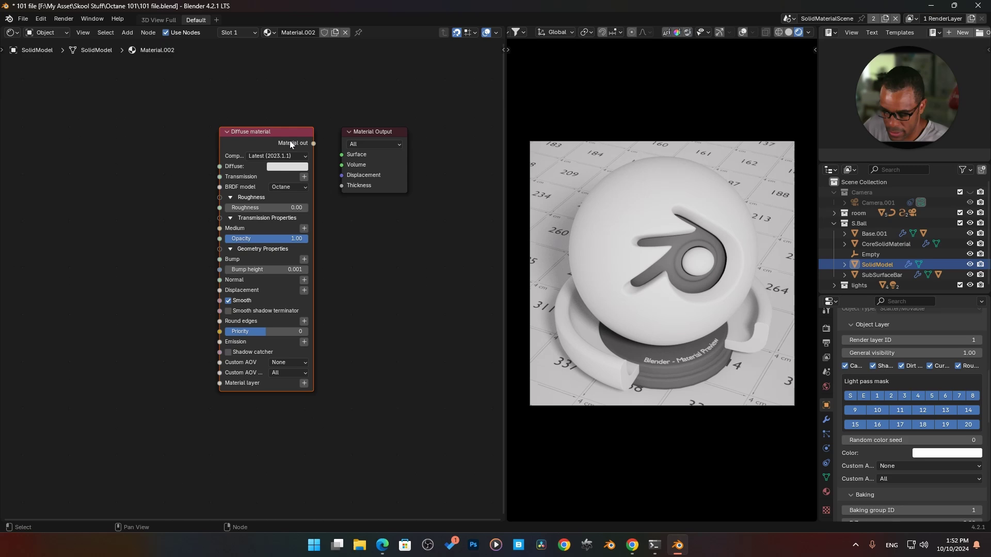
{"action": "left_click_drag", "start_coordinate": [313, 143], "coordinate": [361, 167]}
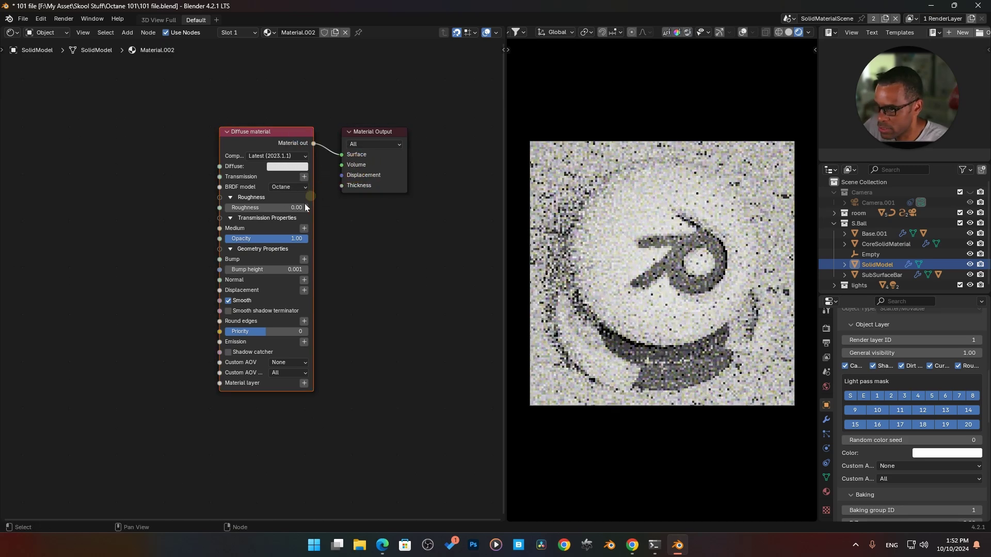
- Add a Black body emission node linked to the Diffuse material's emission input
{"action": "middle_click_drag", "start_coordinate": [218, 280], "coordinate": [319, 274]}
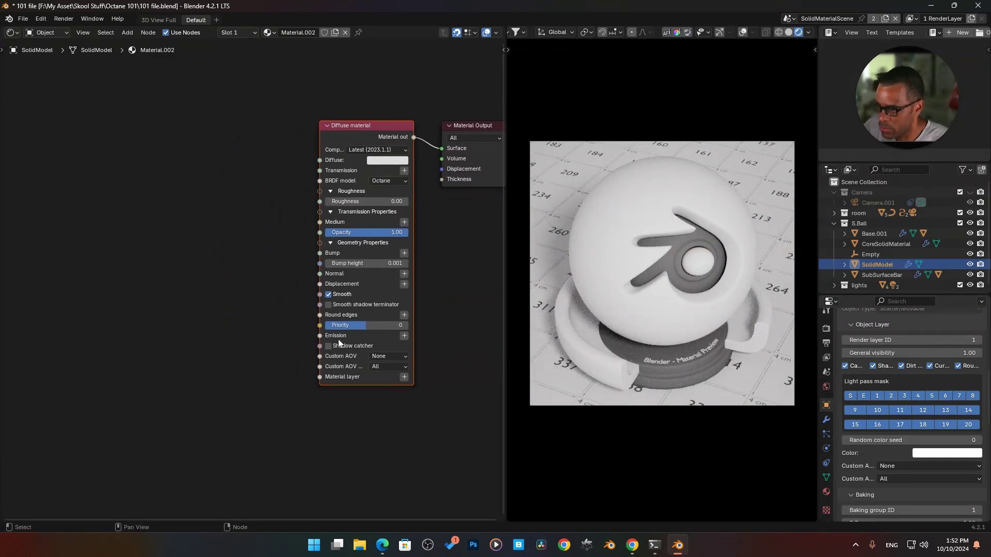
{"action": "left_click", "coordinate": [407, 339]}
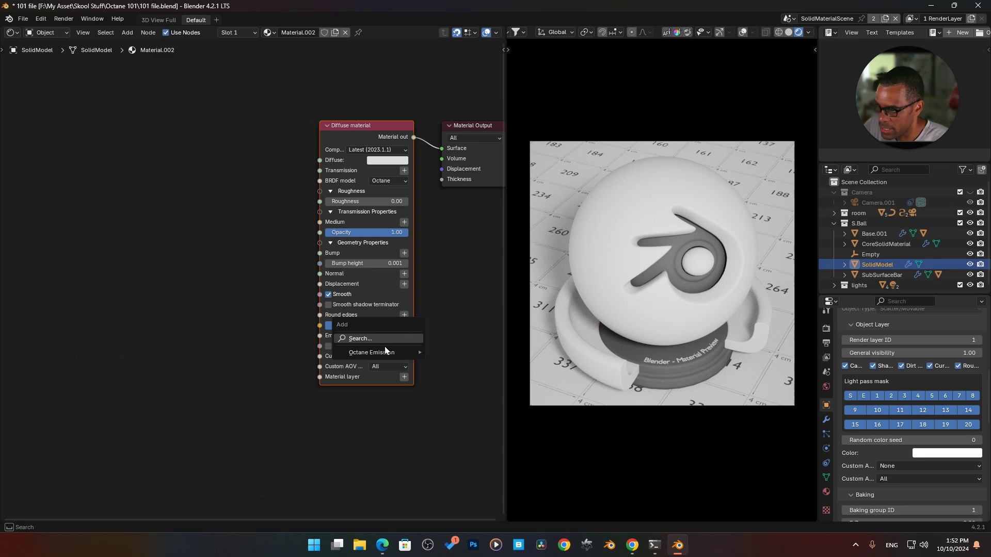
{"action": "mouse_move", "coordinate": [383, 353]}
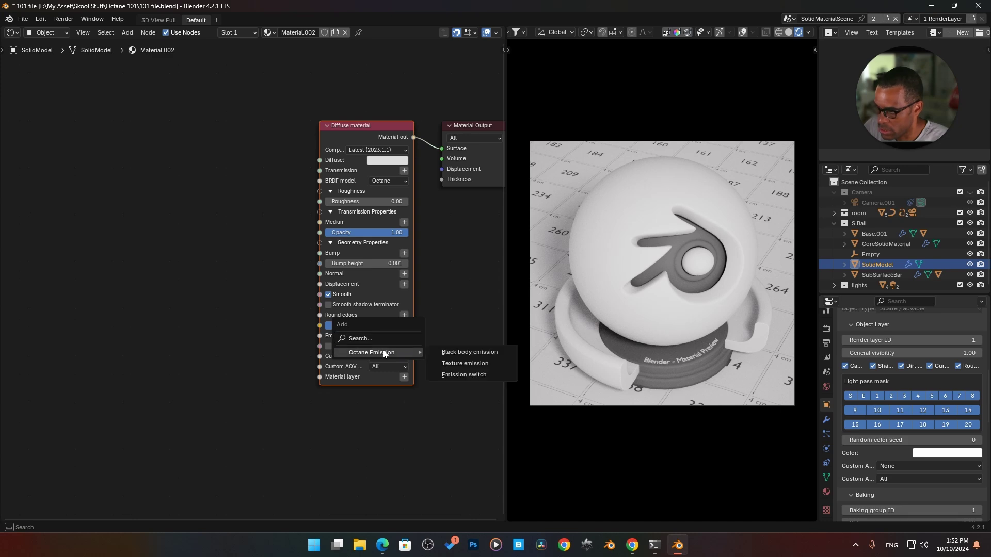
{"action": "left_click", "coordinate": [468, 354]}
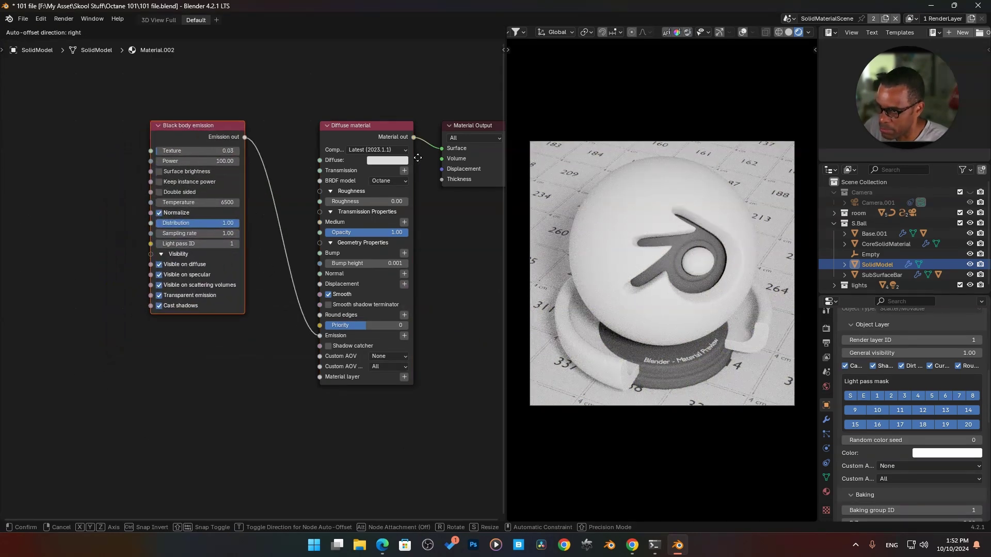
{"action": "left_click", "coordinate": [272, 298]}
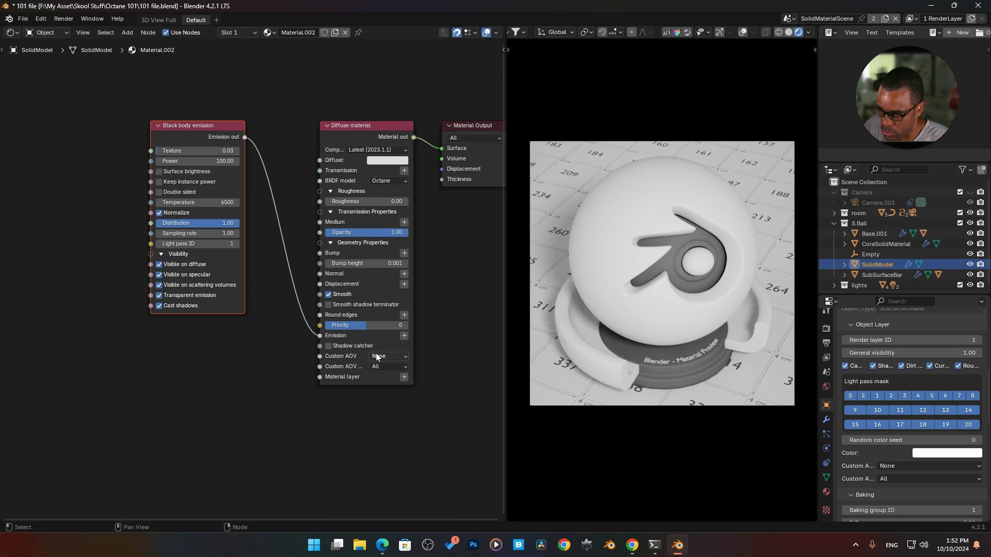
- Unlink the black body node and add Texture emission and Emission switch nodes through the Diffuse material's emission input
{"action": "left_click_drag", "start_coordinate": [319, 332], "coordinate": [404, 337]}
{"action": "left_click", "coordinate": [404, 338]}
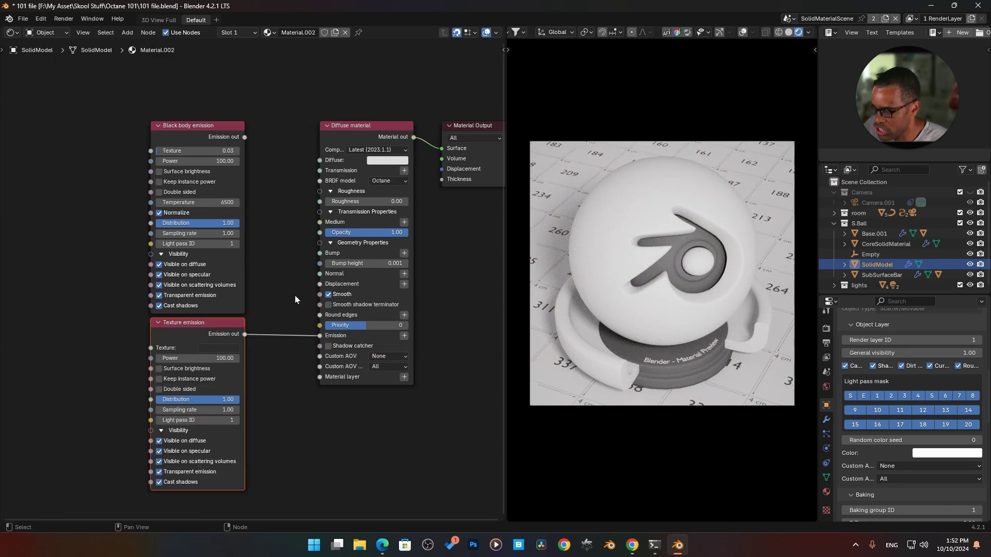
{"action": "left_click", "coordinate": [406, 337]}
{"action": "mouse_move", "coordinate": [410, 337]}
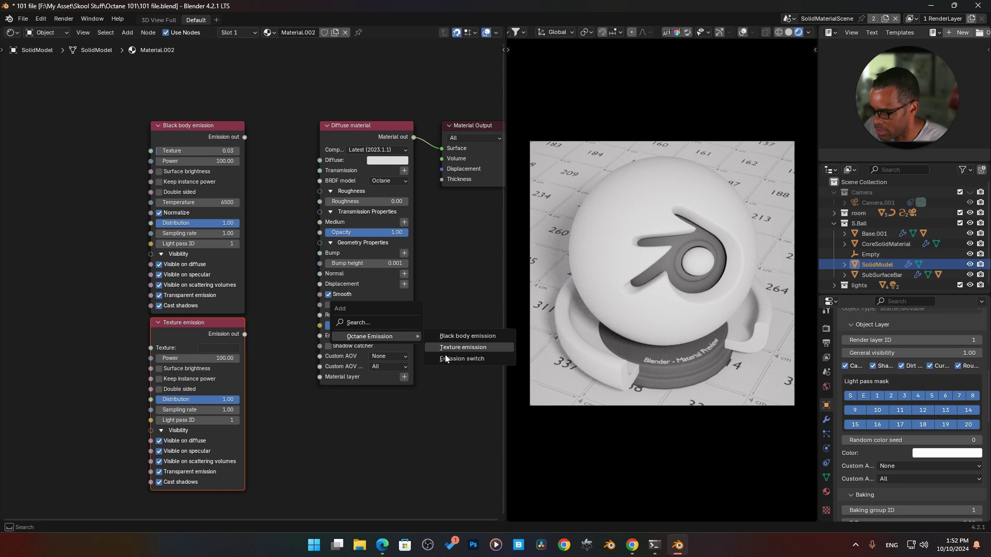
{"action": "left_click", "coordinate": [474, 360]}
{"action": "left_click", "coordinate": [311, 278]}
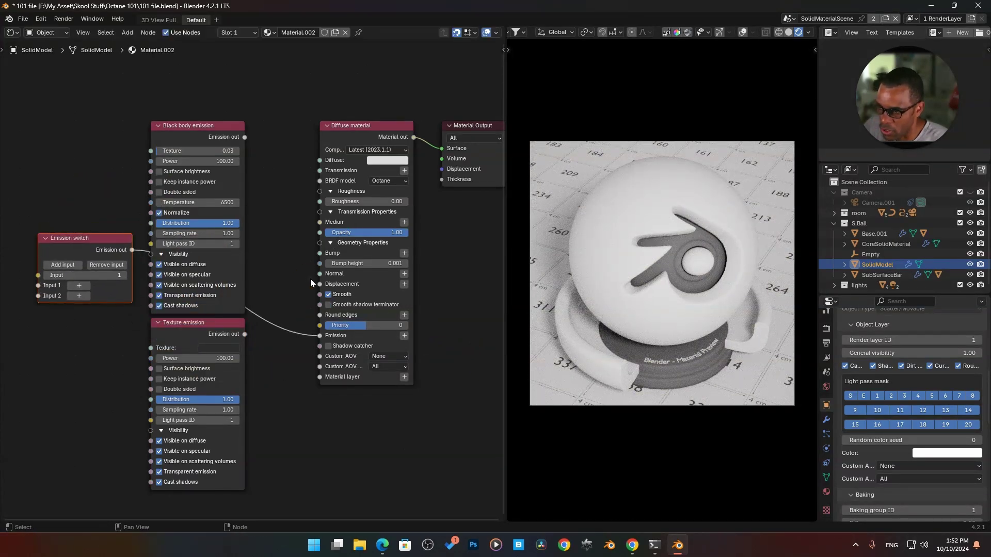
- Place the Emission switch before the Diffuse material and link Black body emission to Input 1 and Texture emission to Input 2
{"action": "scroll", "coordinate": [293, 348], "scroll_direction": "left", "scroll_amount": 4, "text": "ctrl"}
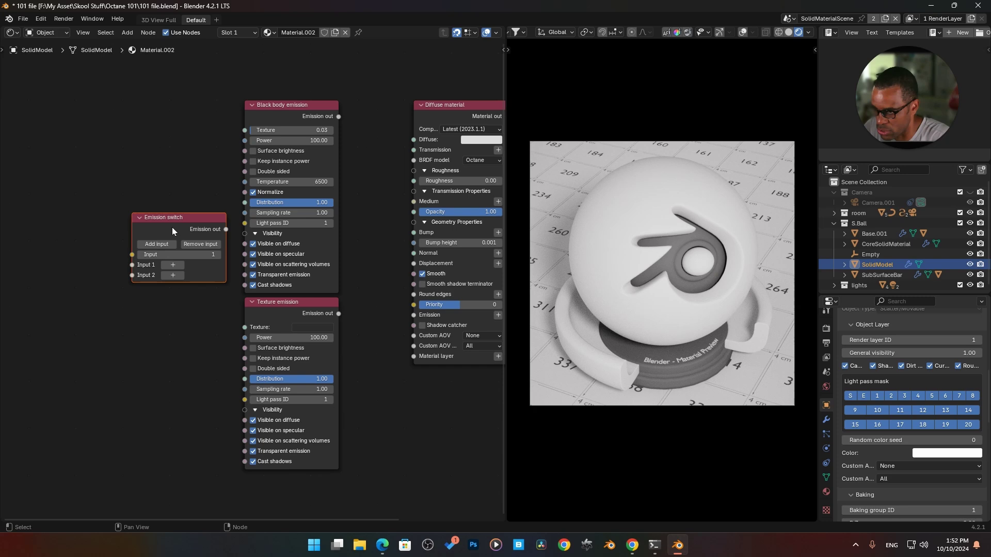
{"action": "left_click_drag", "start_coordinate": [172, 230], "coordinate": [414, 314]}
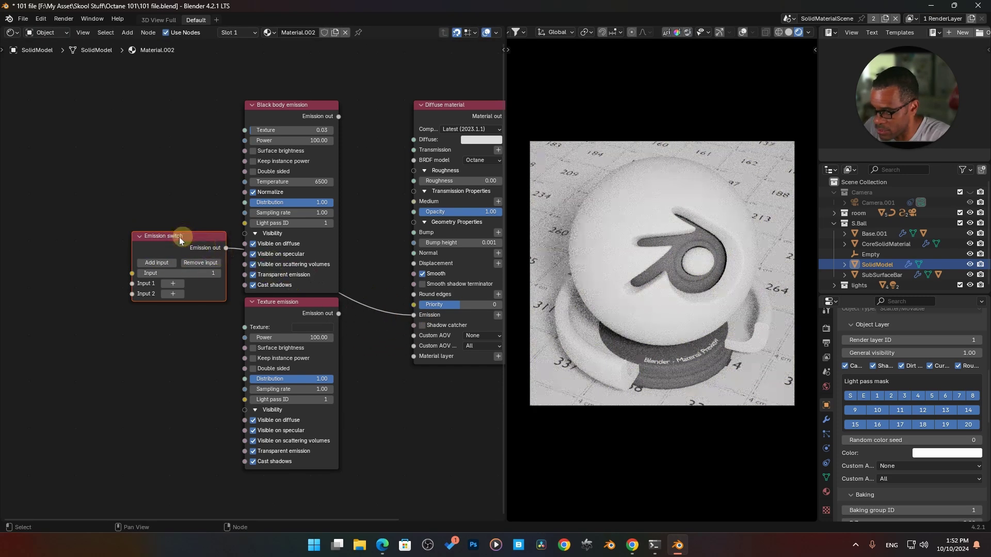
{"action": "left_click_drag", "start_coordinate": [167, 246], "coordinate": [356, 293]}
{"action": "left_click_drag", "start_coordinate": [161, 231], "coordinate": [179, 308]}
{"action": "left_click_drag", "start_coordinate": [354, 283], "coordinate": [325, 273]}
{"action": "left_click_drag", "start_coordinate": [245, 117], "coordinate": [291, 331]}
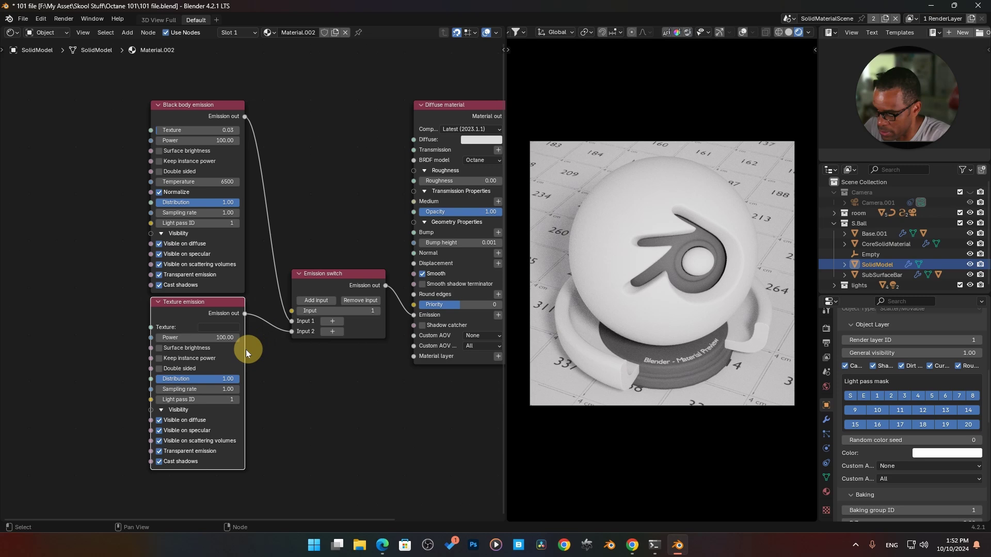
- Set the Texture emission node's texture color to bright orange, with hue about 0.064 and saturation about 0.935
{"action": "left_click", "coordinate": [228, 327]}
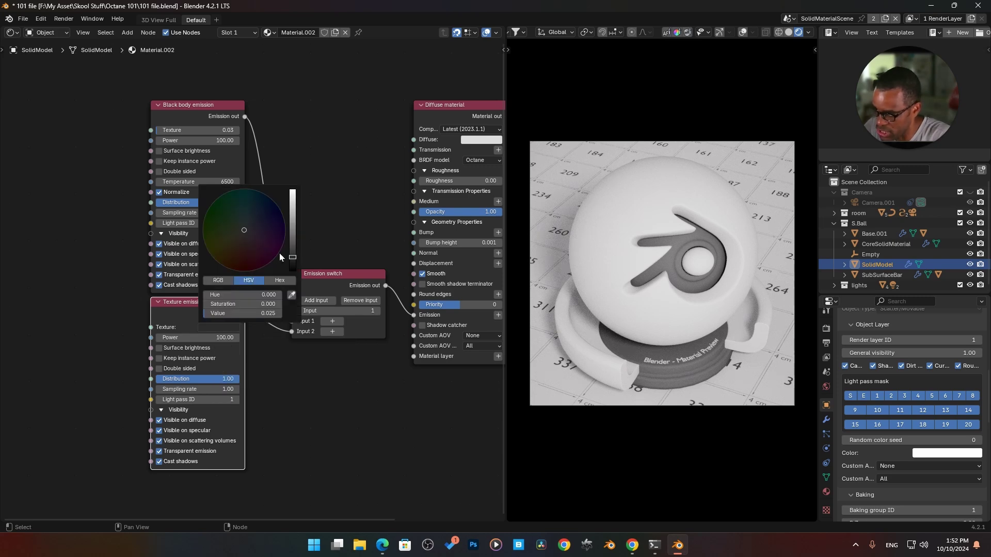
{"action": "mouse_move", "coordinate": [216, 210]}
{"action": "left_mouse_down"}
{"action": "mouse_move", "coordinate": [232, 240]}
{"action": "mouse_move", "coordinate": [228, 196]}
{"action": "mouse_move", "coordinate": [224, 261]}
{"action": "left_mouse_up"}
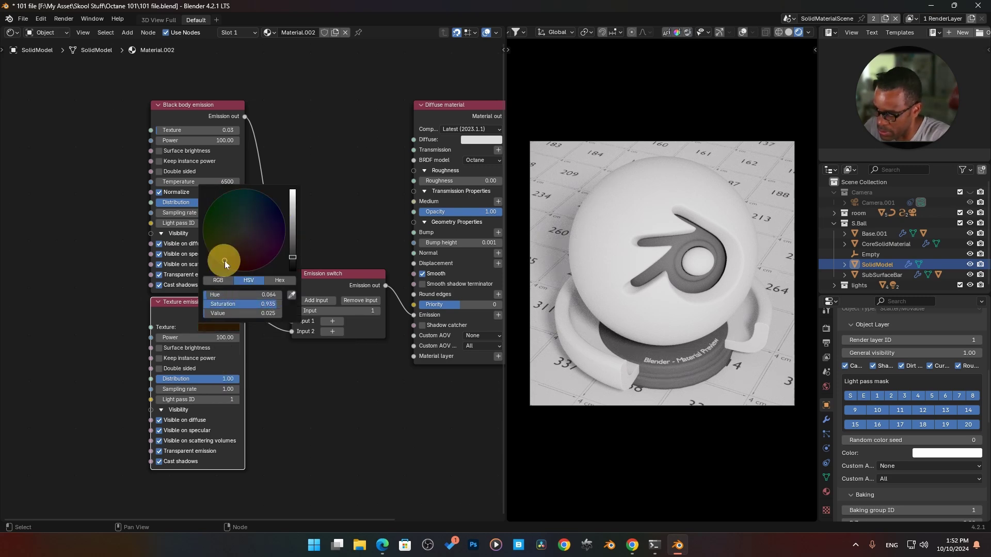
{"action": "left_click_drag", "start_coordinate": [292, 259], "coordinate": [292, 192]}
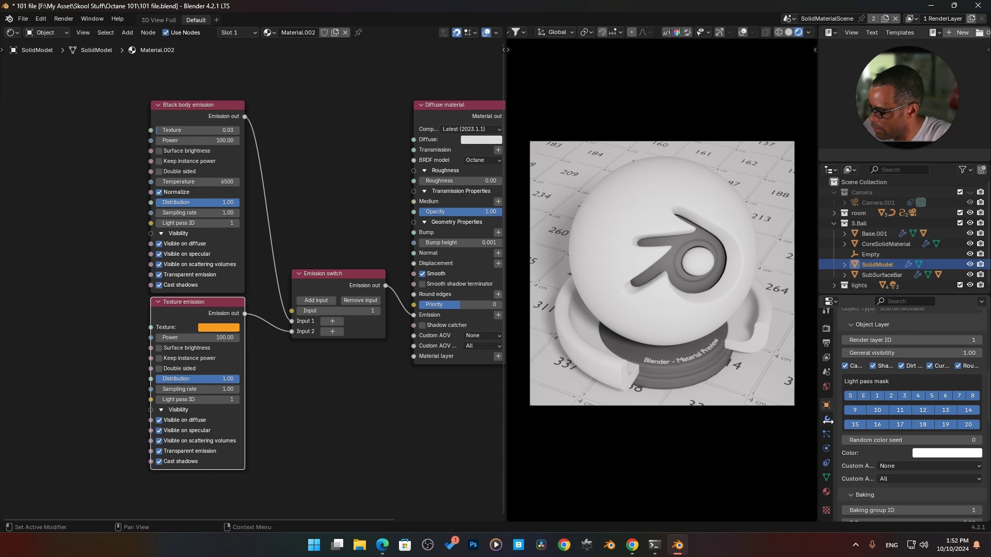
- Open the world environment settings and set the Emission switch's input to 2
{"action": "left_click", "coordinate": [826, 387]}
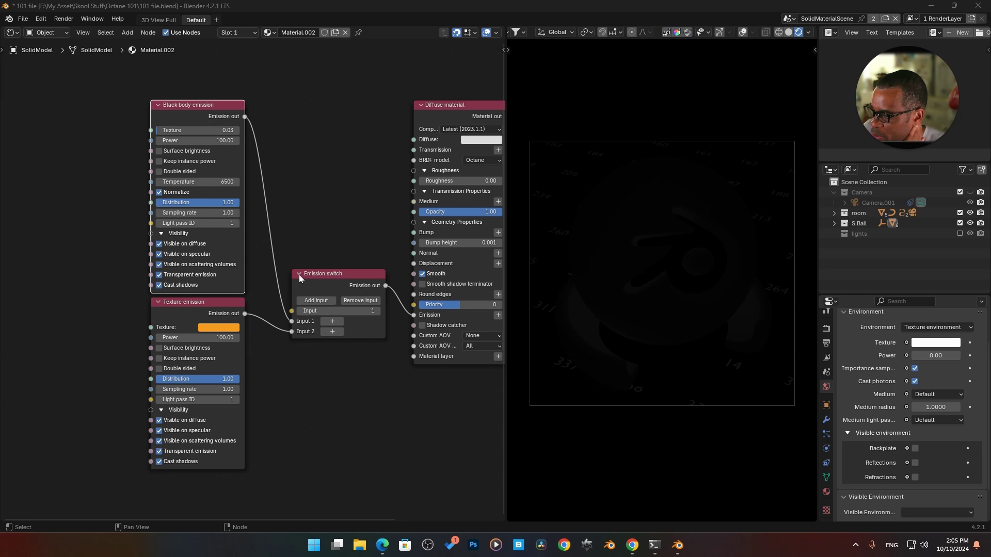
{"action": "left_click", "coordinate": [307, 282]}
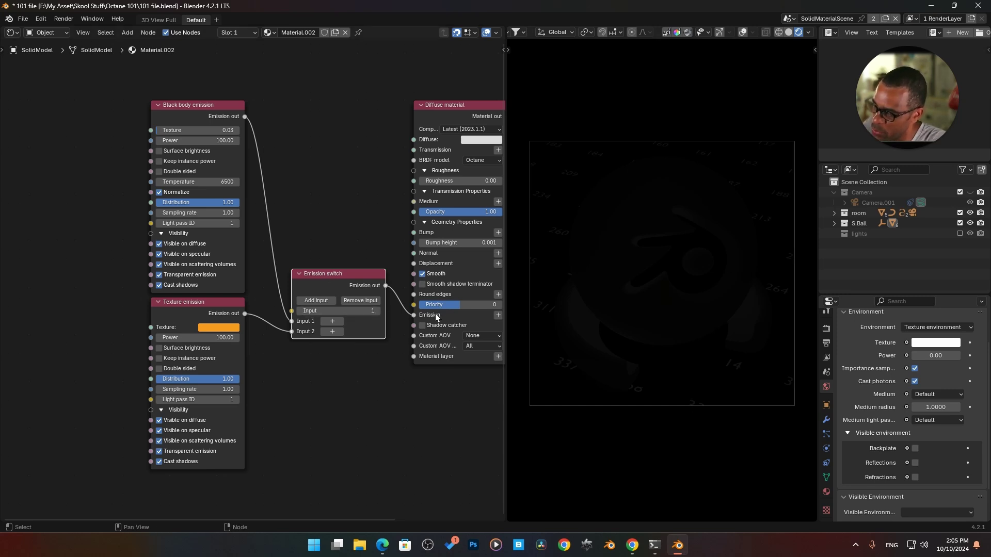
{"action": "left_click", "coordinate": [377, 311]}
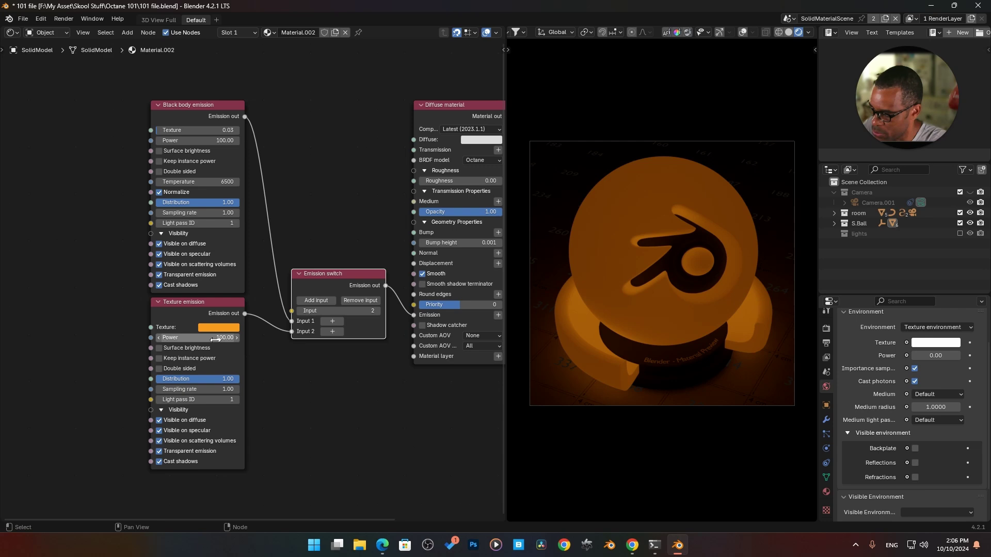
- Set the Texture emission node's power to 200
{"action": "left_click", "coordinate": [216, 338]}
{"action": "type", "text": "200"}
{"action": "key", "text": "Return"}
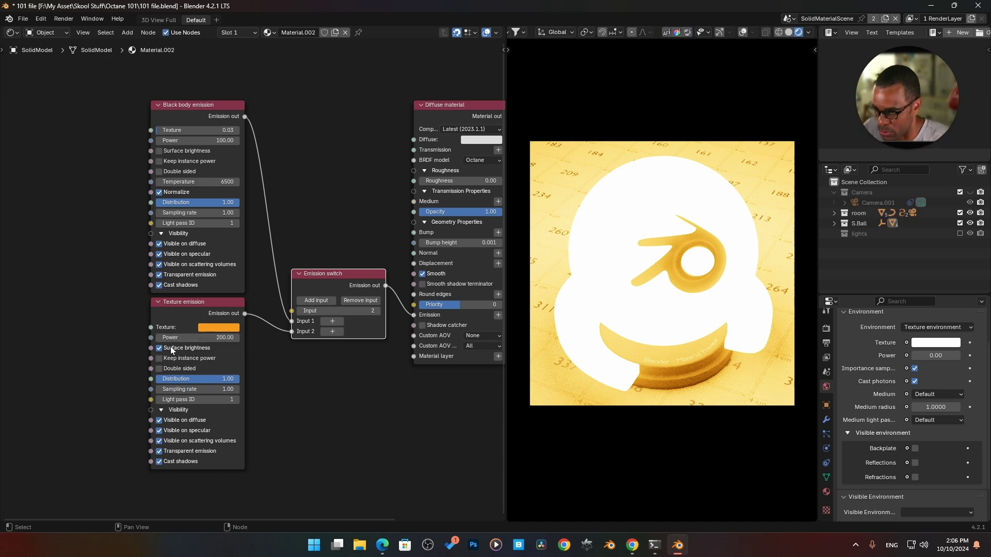
- Toggle Surface brightness on the Texture emission node to compare the render, leaving it disabled
{"action": "left_click", "coordinate": [165, 348]}
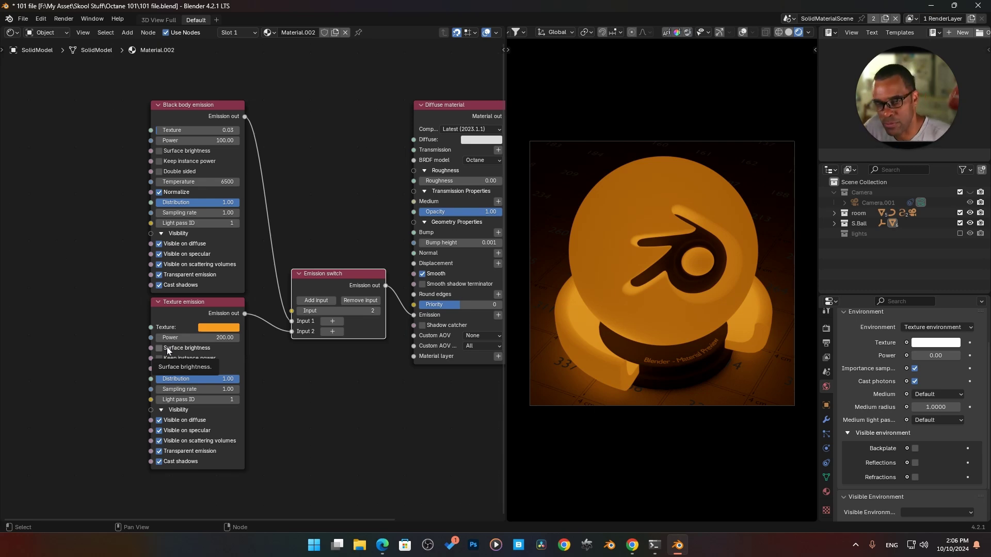
{"action": "left_click", "coordinate": [165, 346]}
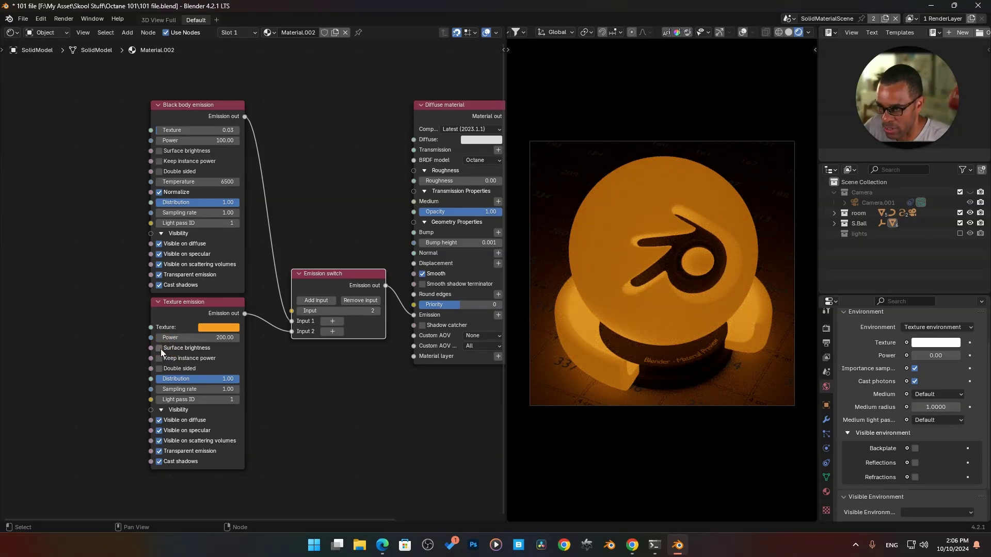
{"action": "left_click", "coordinate": [160, 348]}
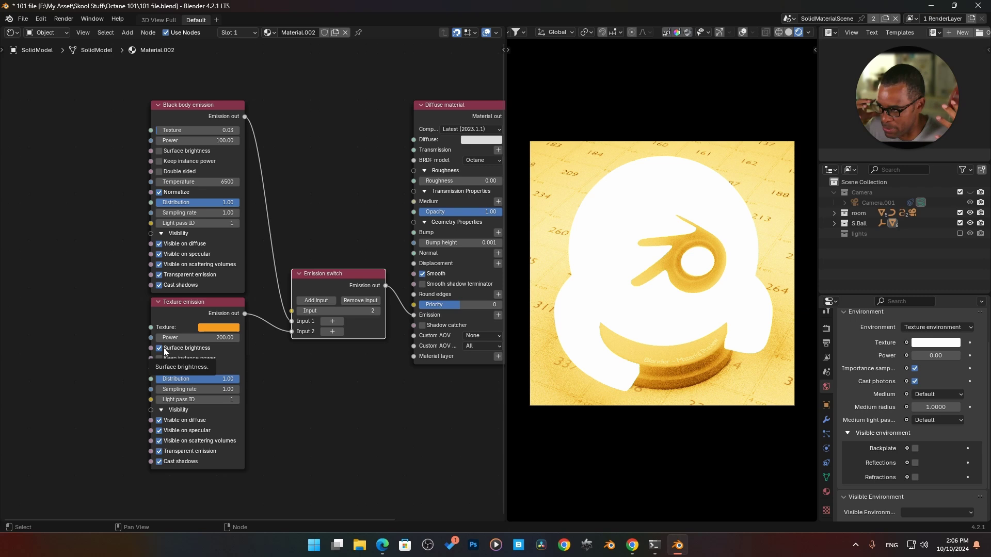
{"action": "left_click", "coordinate": [157, 352]}
{"action": "left_click", "coordinate": [160, 348]}
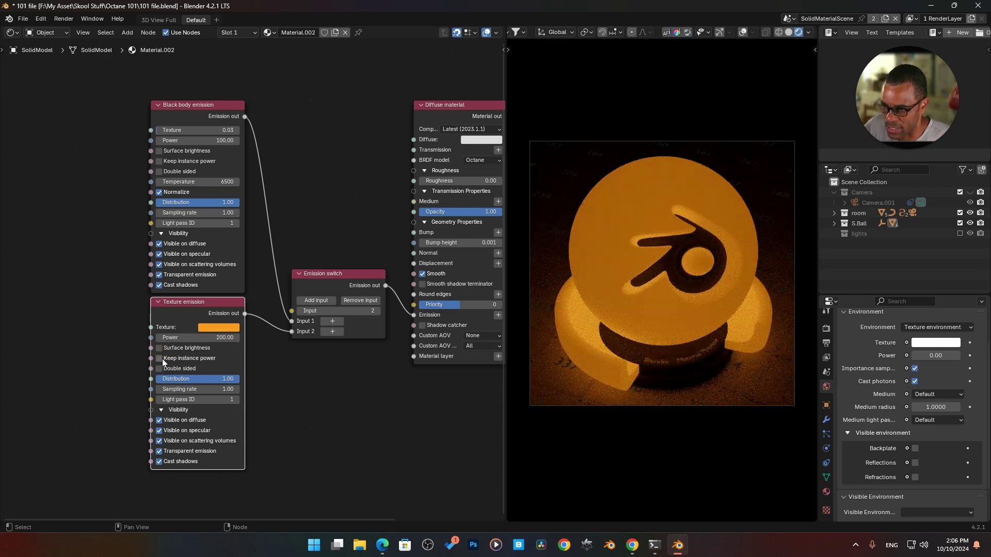
- Try Keep instance power and Double sided in turn on the Texture emission node, disabling each again
{"action": "left_click", "coordinate": [160, 358]}
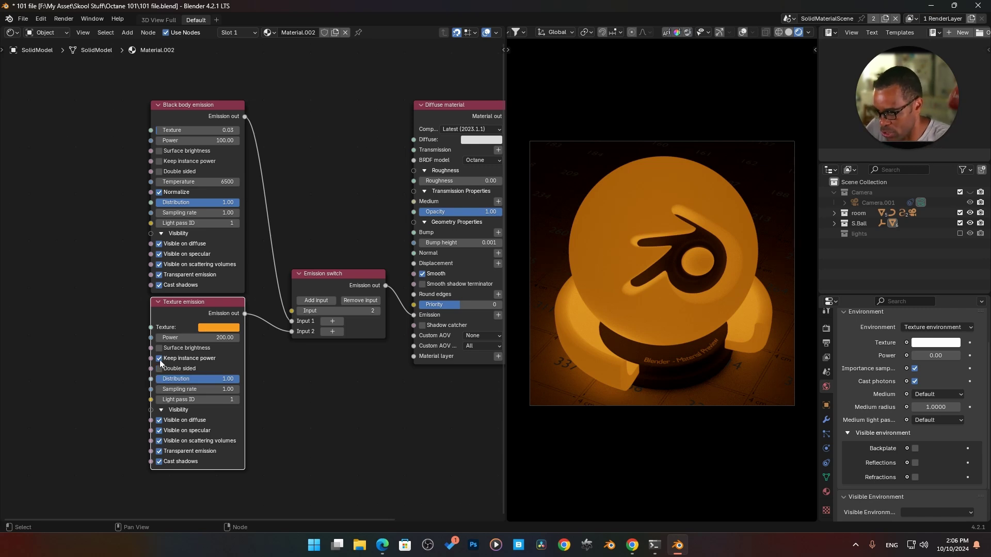
{"action": "left_click", "coordinate": [160, 358]}
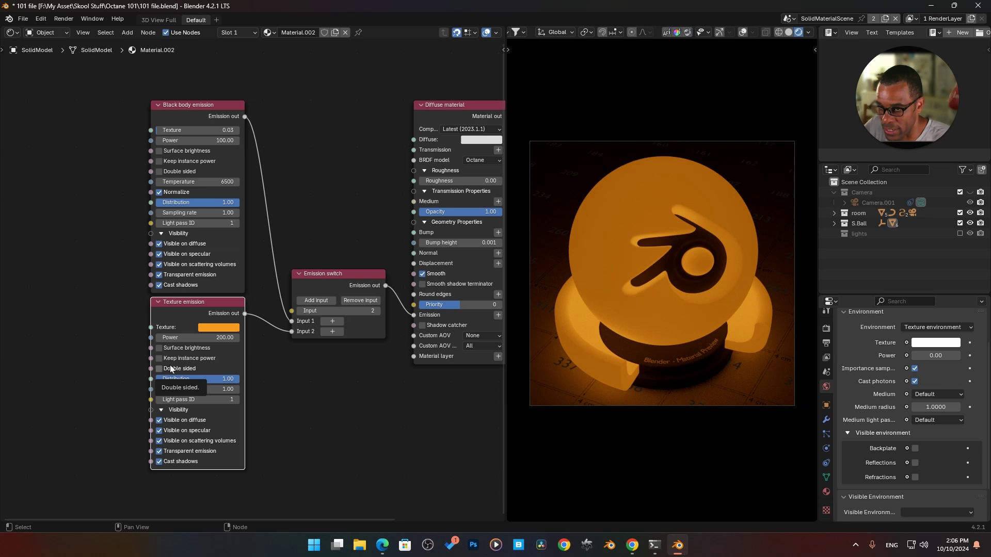
{"action": "left_click", "coordinate": [160, 370]}
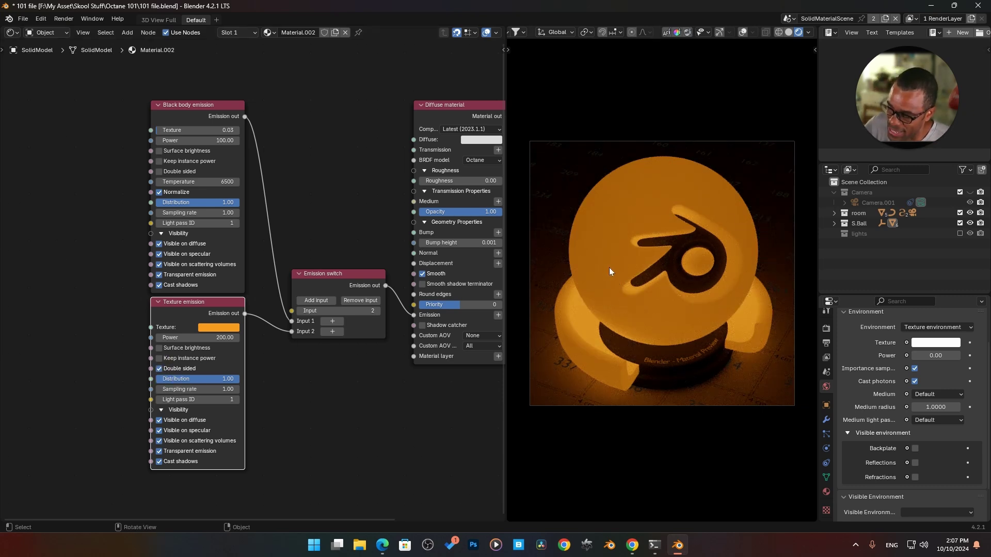
{"action": "left_click", "coordinate": [160, 369]}
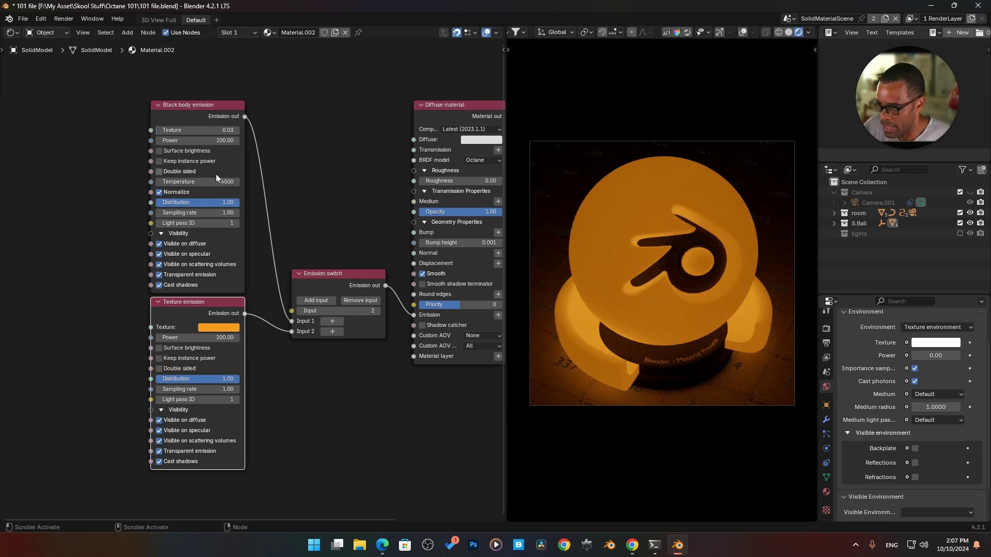
- Set the Emission switch's input to 1 and turn Surface brightness on and back off on the Black body emission node
{"action": "left_click", "coordinate": [299, 312]}
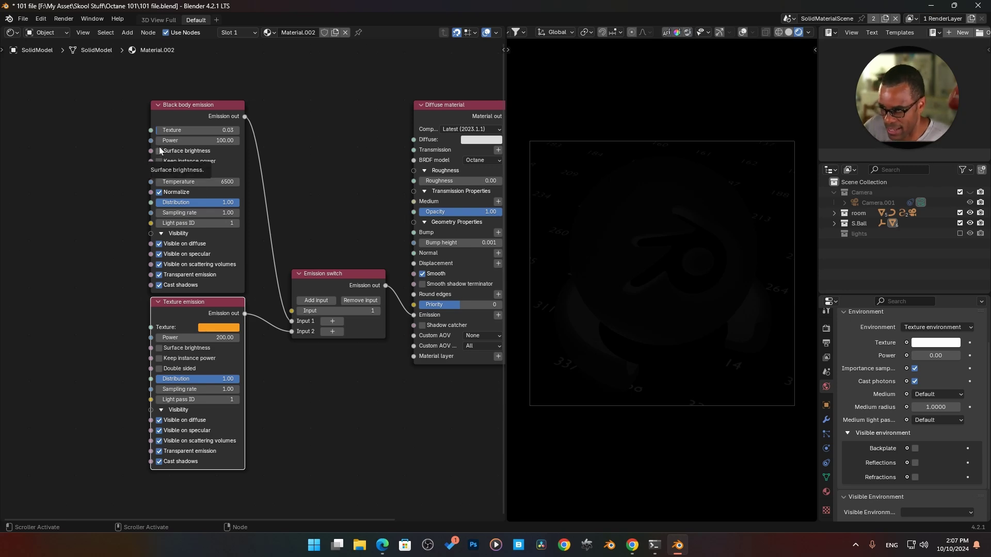
{"action": "left_click", "coordinate": [222, 120]}
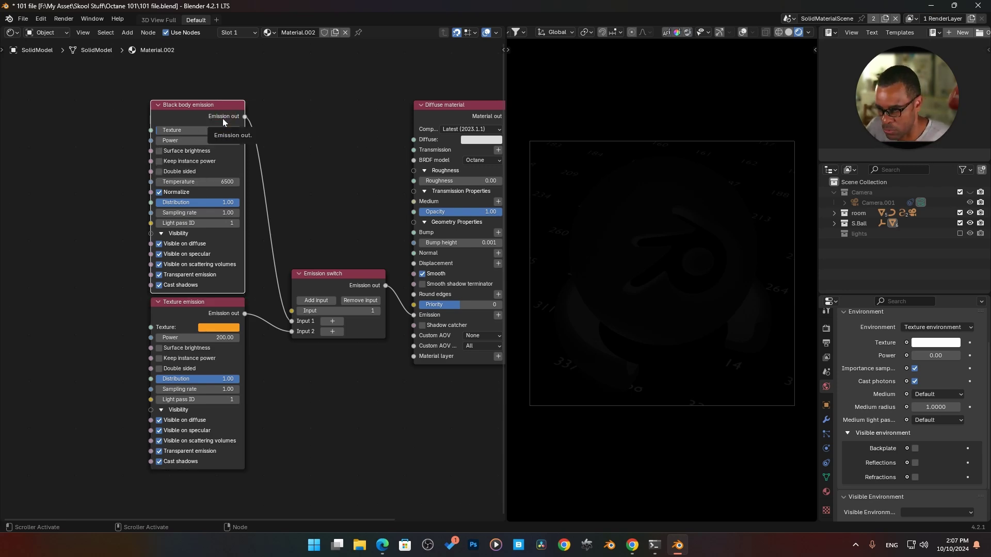
{"action": "left_click", "coordinate": [159, 151]}
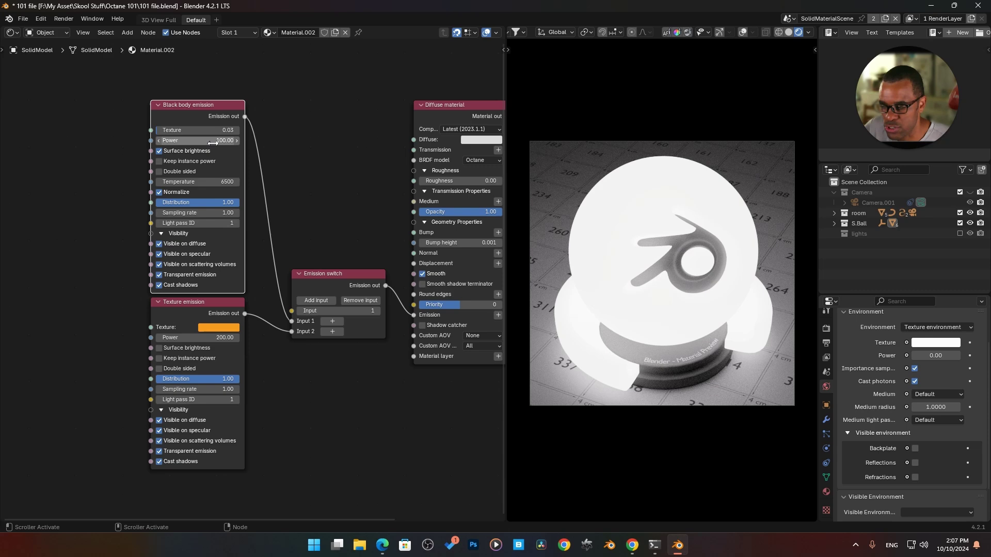
{"action": "left_click", "coordinate": [159, 152]}
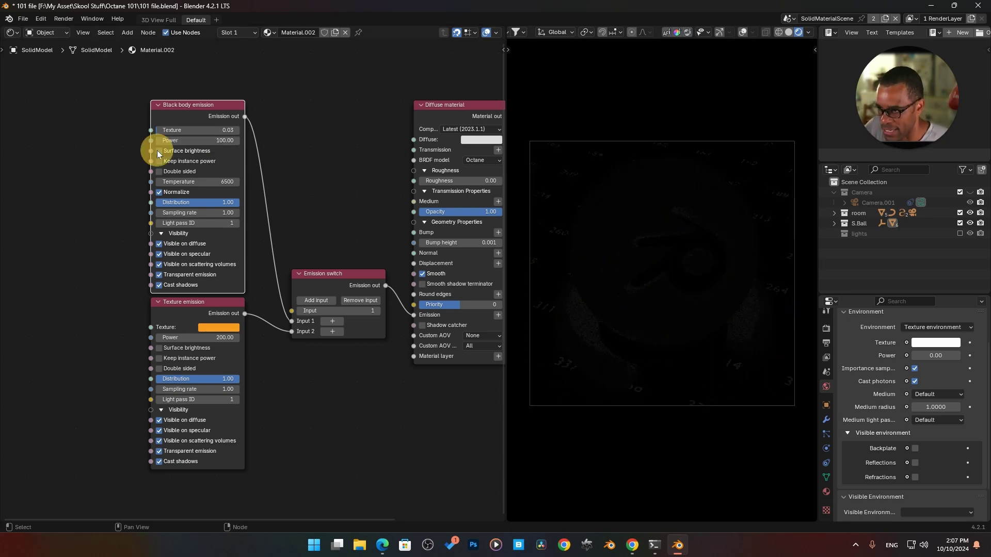
- Raise the Black body emission node's power to 1000 and further to 10000
{"action": "left_click", "coordinate": [216, 140]}
{"action": "type", "text": "1000"}
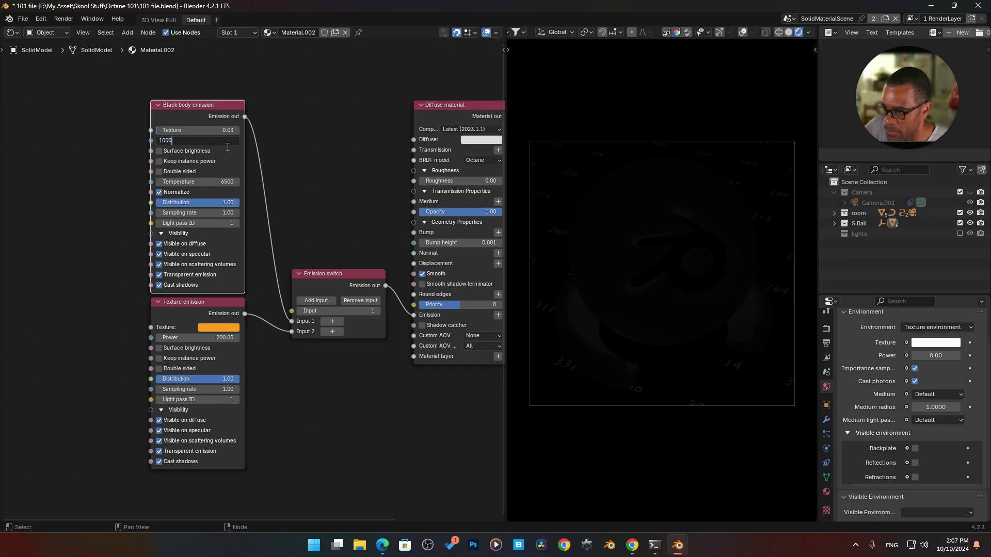
{"action": "key", "text": "ctrl+a"}
{"action": "type", "text": "1"}
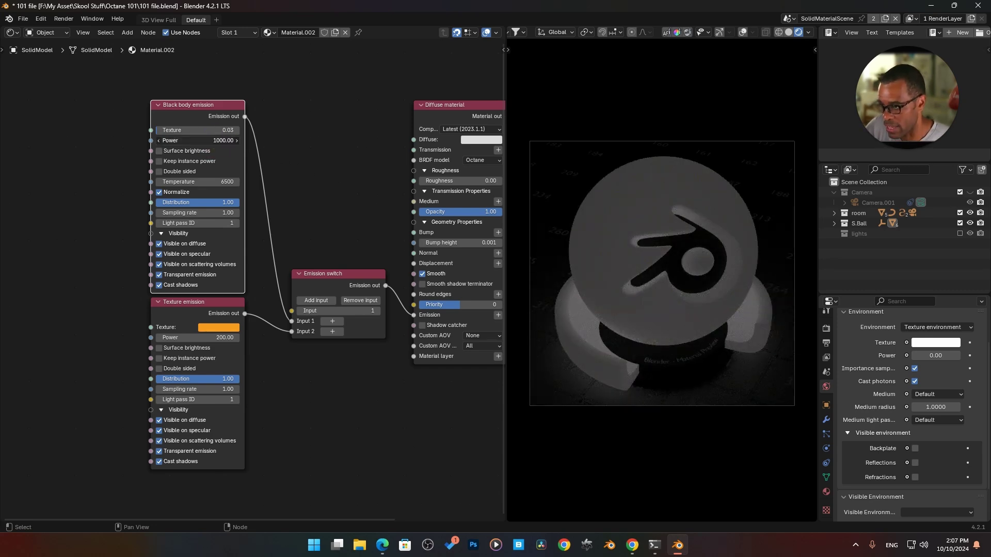
{"action": "type", "text": "0000"}
{"action": "key", "text": "Return"}
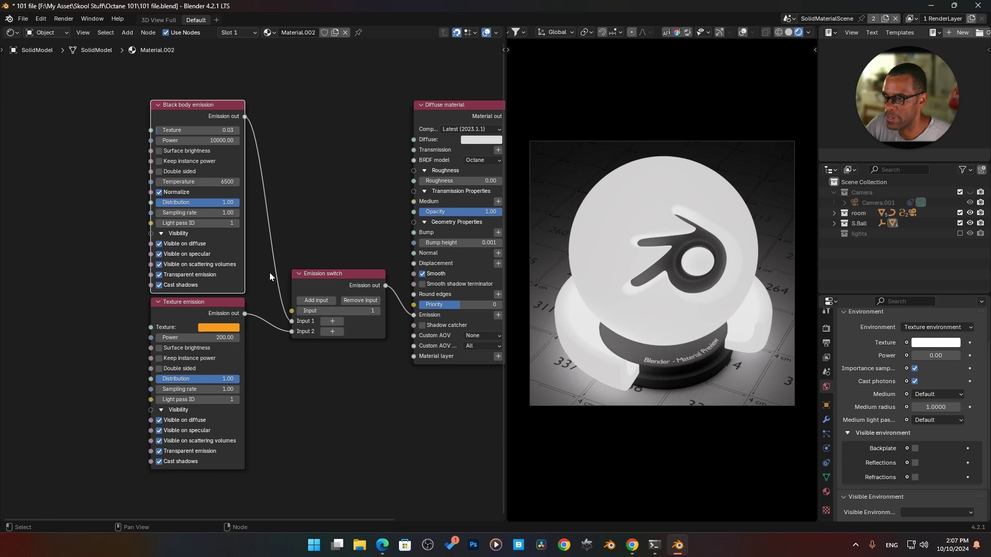
- Replace the Emission switch and both emission nodes with a new Black body emission node linked to the Diffuse material's emission input
{"action": "left_click_drag", "start_coordinate": [115, 134], "coordinate": [327, 383]}
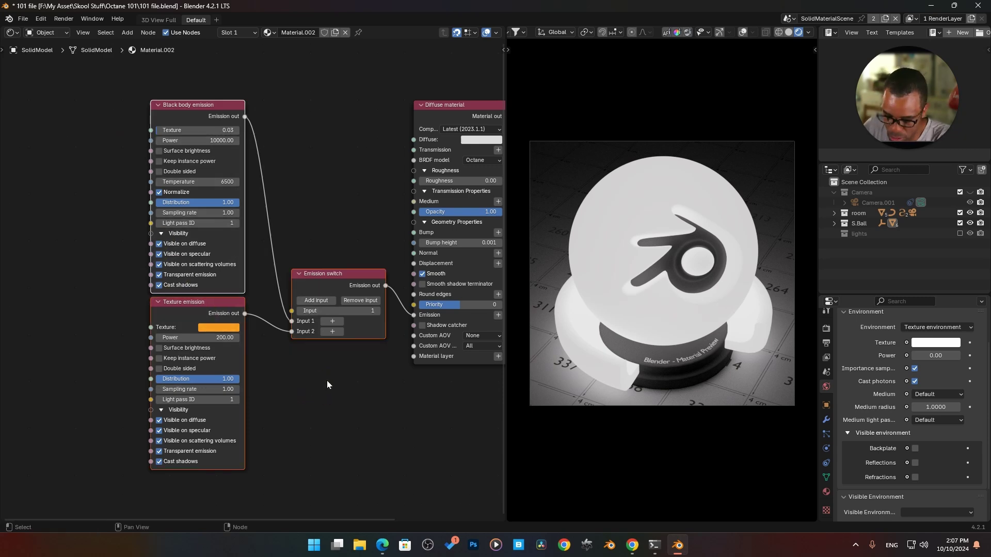
{"action": "key", "text": "Delete"}
{"action": "key", "text": "shift+a"}
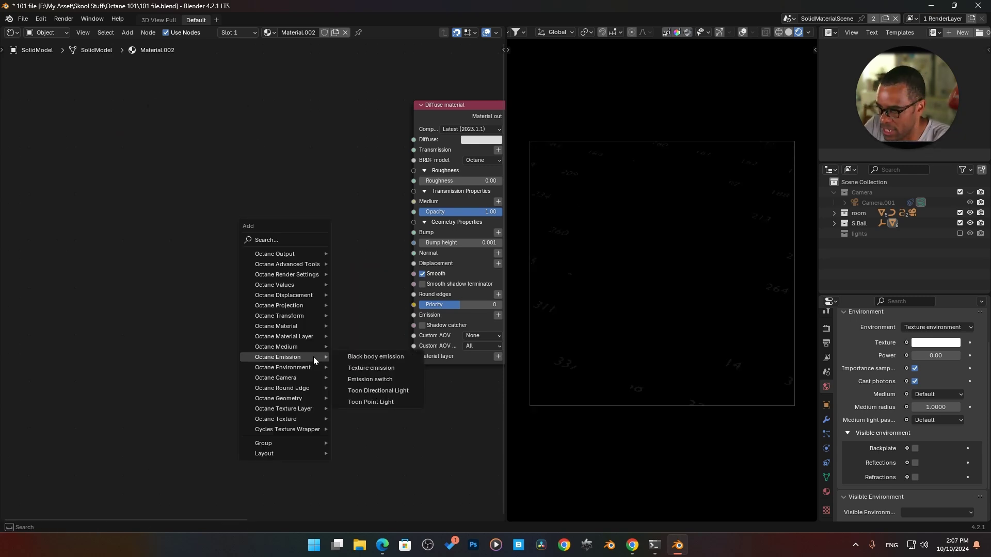
{"action": "left_click", "coordinate": [340, 356]}
{"action": "left_click", "coordinate": [275, 237]}
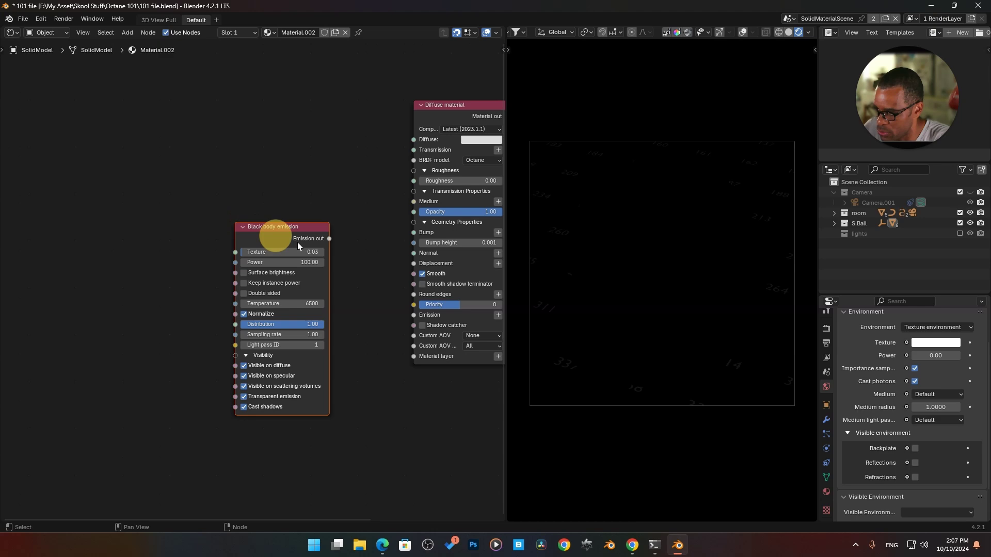
{"action": "left_click_drag", "start_coordinate": [329, 238], "coordinate": [413, 315]}
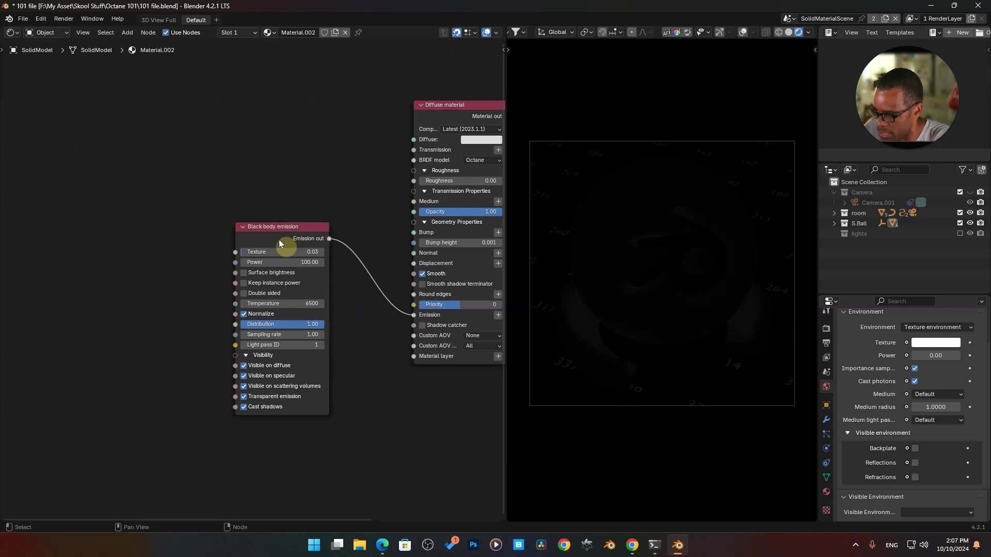
{"action": "left_click_drag", "start_coordinate": [276, 229], "coordinate": [249, 153]}
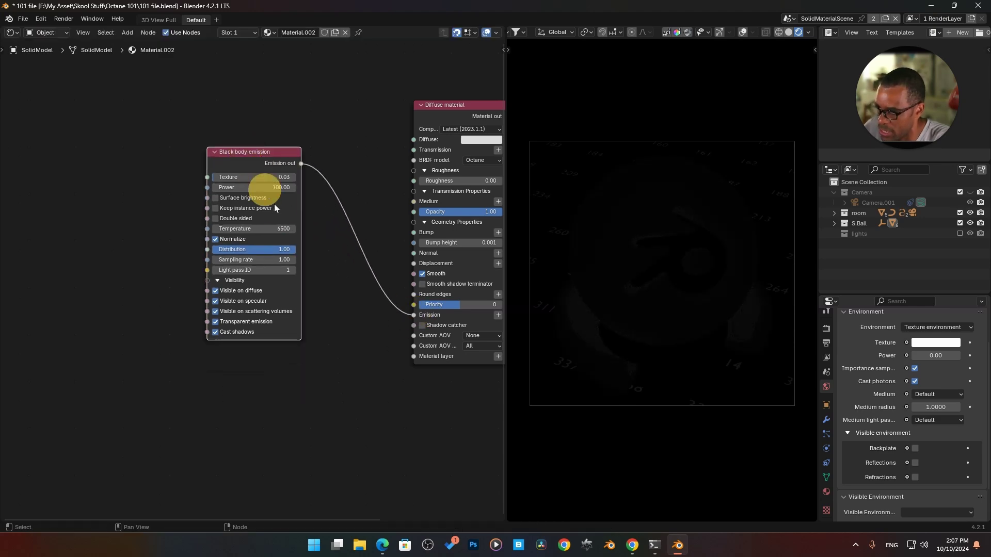
- Try Surface brightness on the new Black body emission node, disable it again and set the power to 50000
{"action": "left_click", "coordinate": [220, 195]}
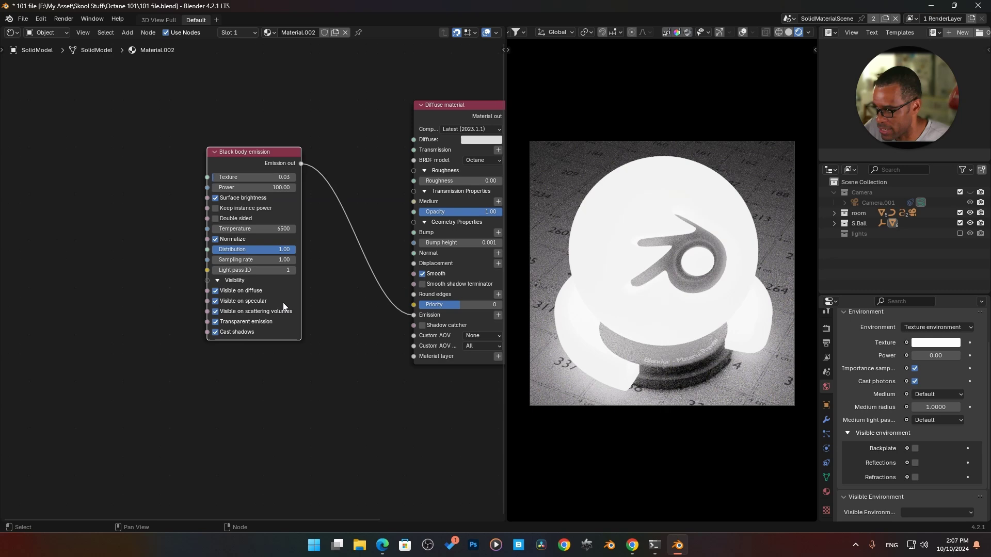
{"action": "left_click", "coordinate": [222, 199]}
{"action": "left_click", "coordinate": [259, 188]}
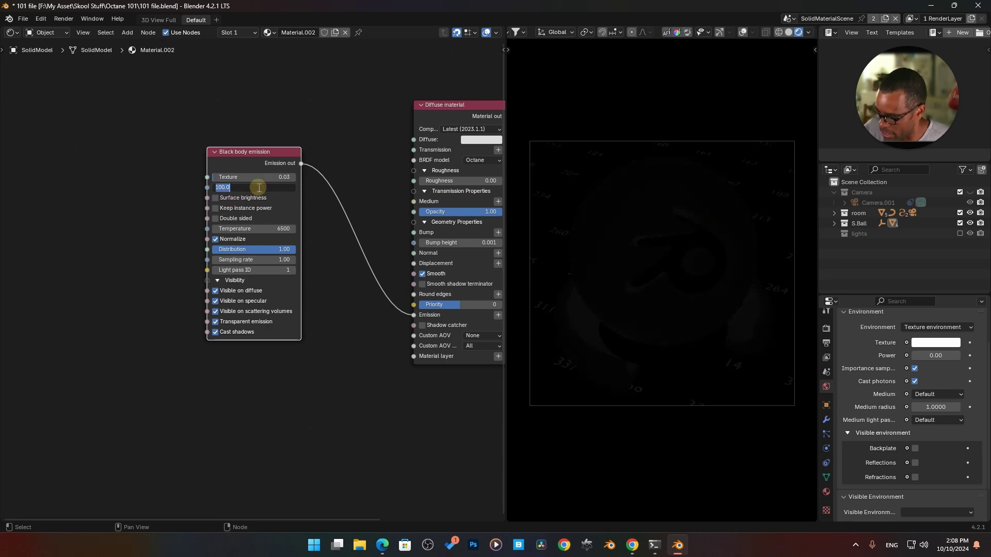
{"action": "type", "text": "50000"}
{"action": "key", "text": "Return"}
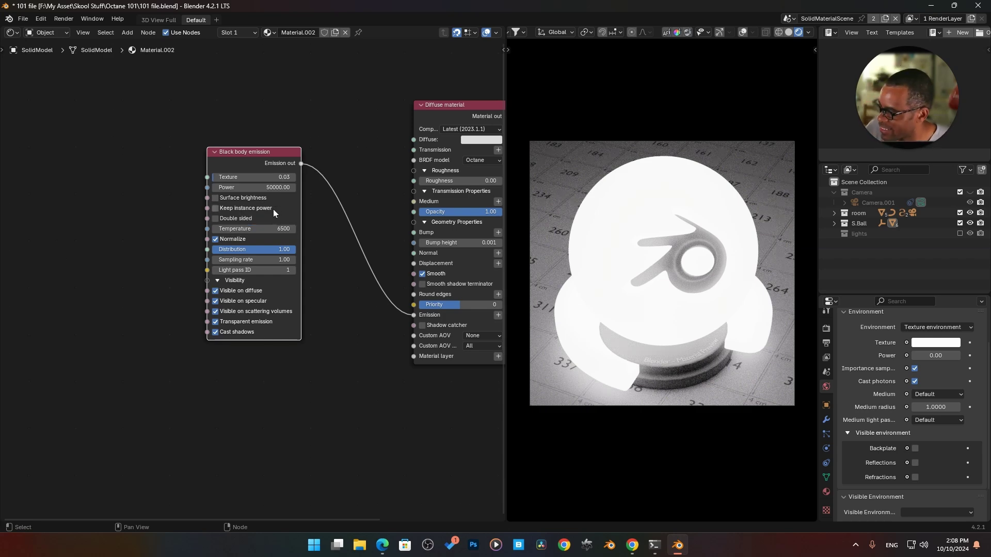
- Enable Surface brightness on the Black body emission node and lower its power to 100, 50 and finally 25
{"action": "left_click", "coordinate": [228, 200]}
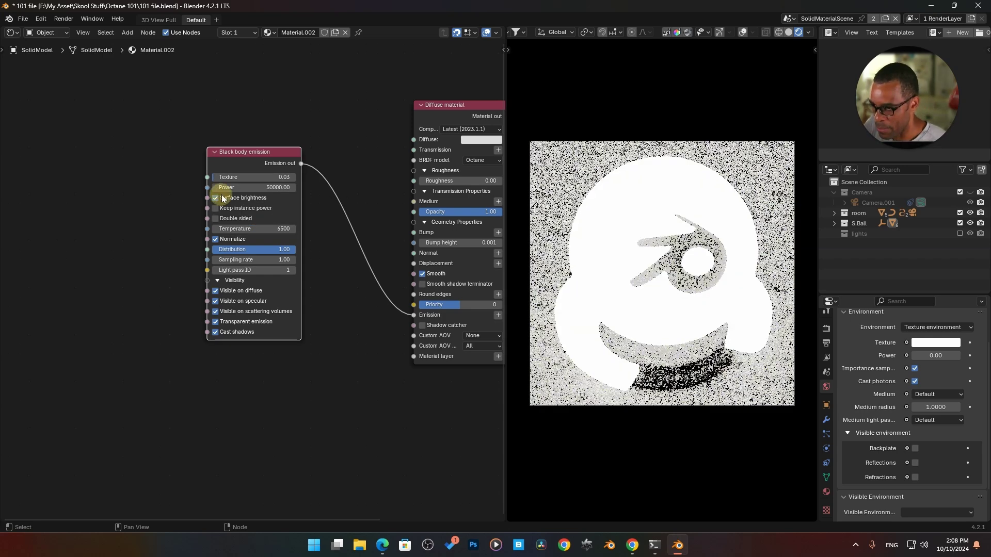
{"action": "double_click", "coordinate": [260, 187]}
{"action": "type", "text": "100"}
{"action": "key", "text": "Return"}
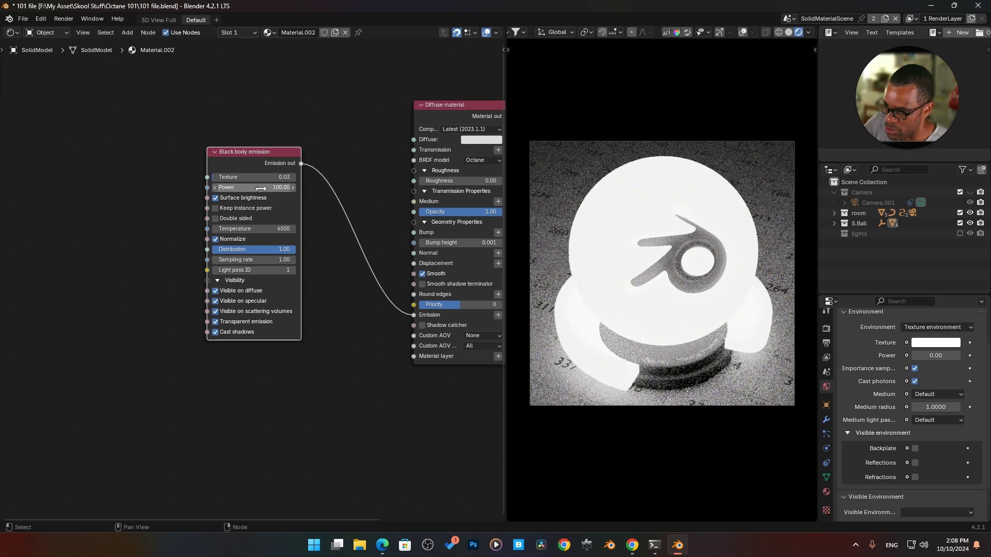
{"action": "double_click", "coordinate": [262, 188]}
{"action": "type", "text": "50"}
{"action": "key", "text": "Return"}
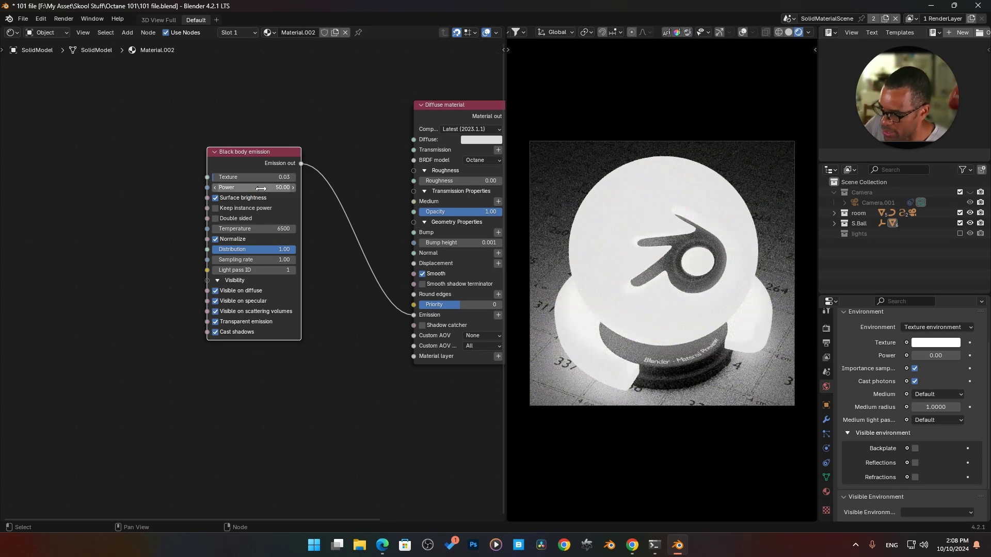
{"action": "double_click", "coordinate": [263, 189]}
{"action": "type", "text": "25"}
{"action": "key", "text": "Return"}
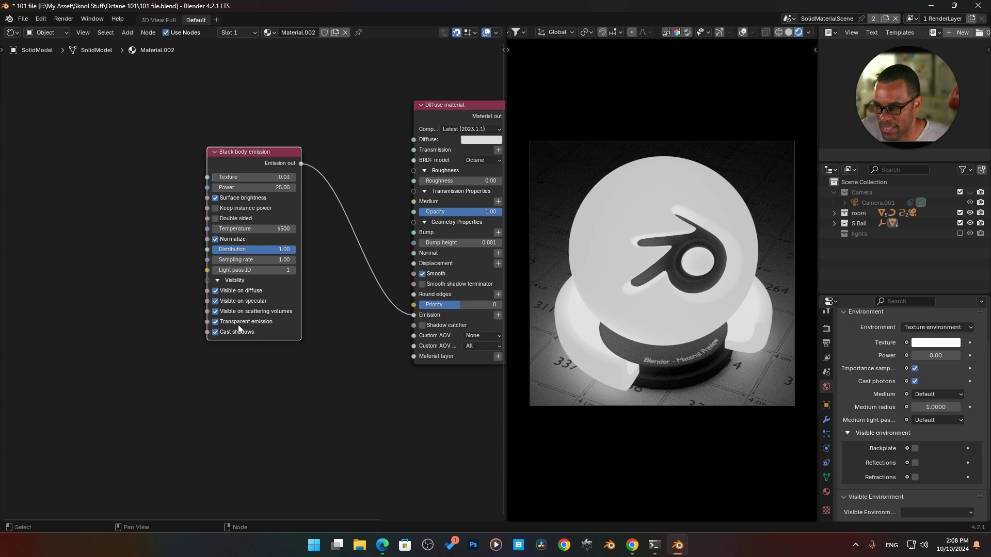
- Turn Visible on diffuse off and back on twice on the Black body emission node to compare its effect
{"action": "left_click", "coordinate": [215, 292]}
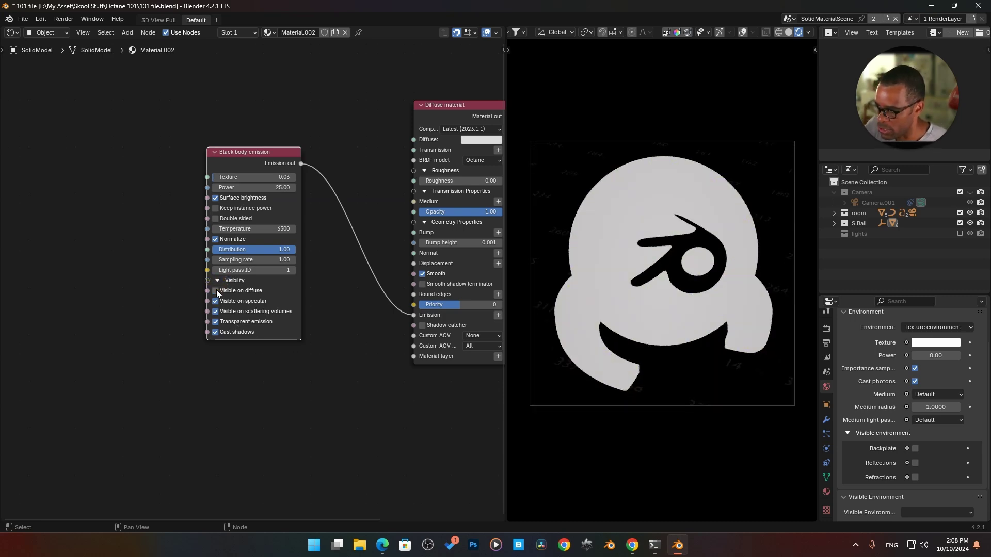
{"action": "left_click", "coordinate": [215, 291]}
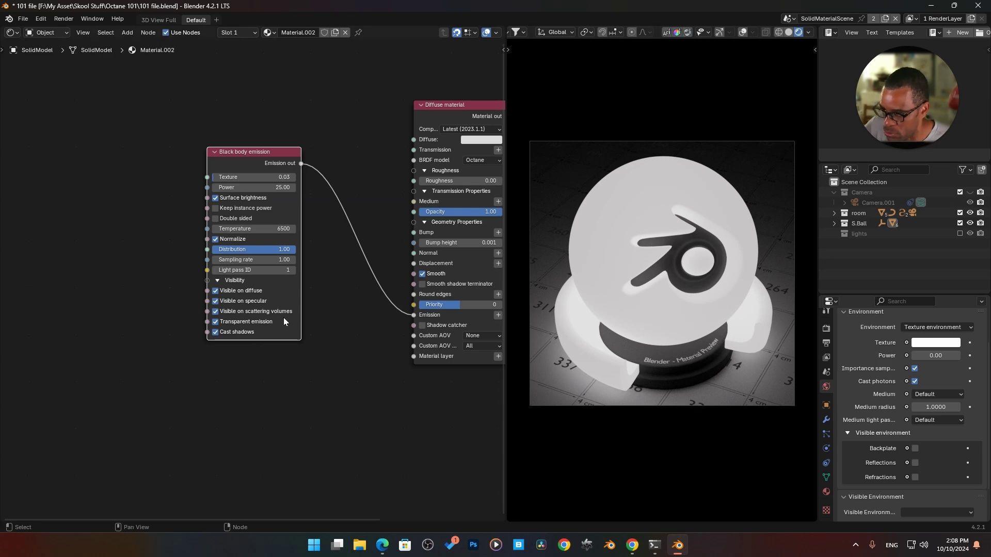
{"action": "left_click", "coordinate": [216, 292]}
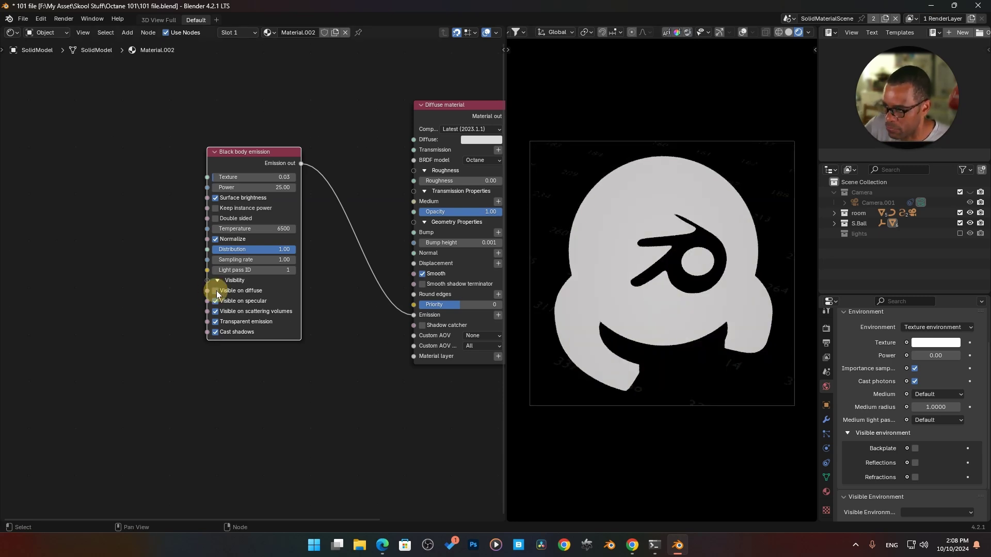
{"action": "left_click", "coordinate": [215, 291]}
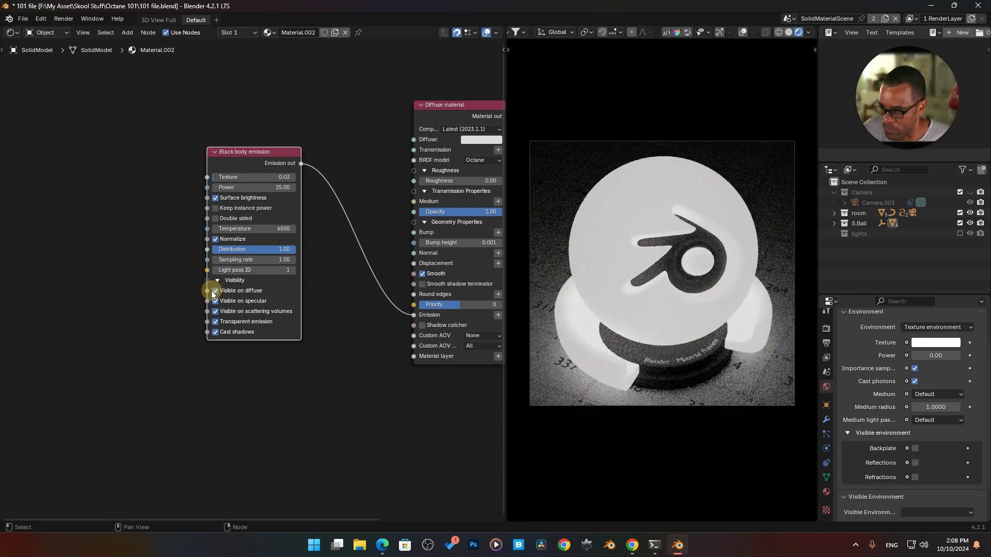
- Switch Visible on specular off and back on, and set the Black body emission temperature to 3500
{"action": "left_click", "coordinate": [216, 301]}
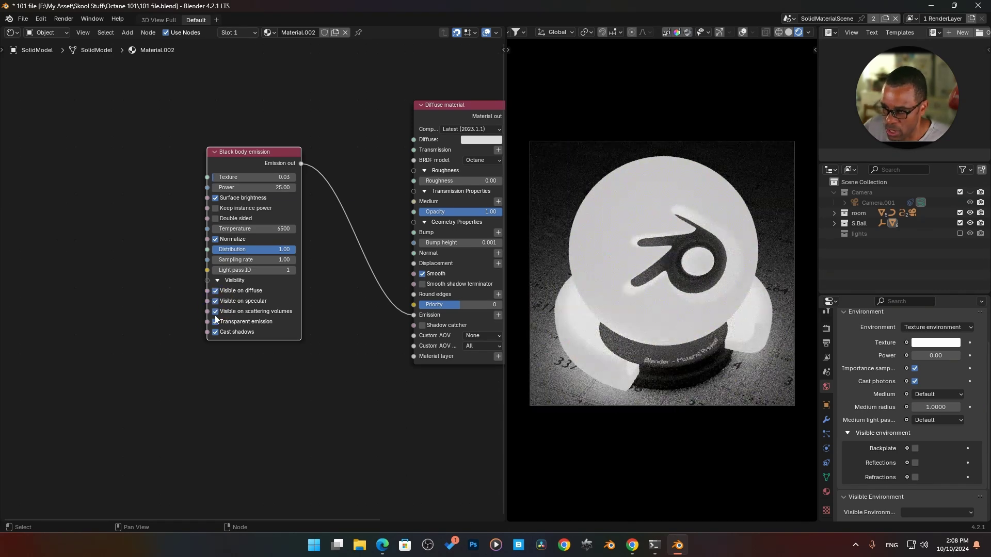
{"action": "left_click", "coordinate": [216, 301]}
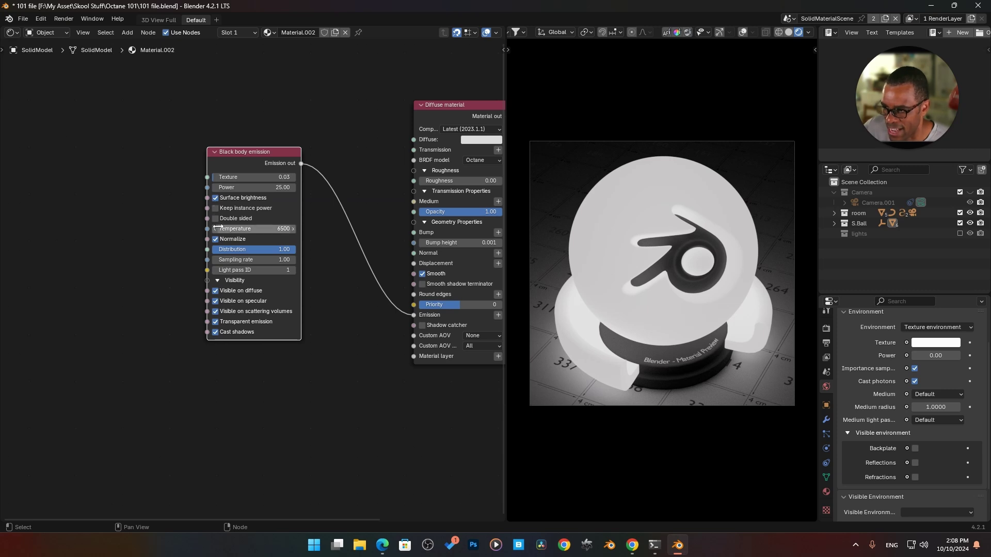
{"action": "left_click", "coordinate": [256, 229]}
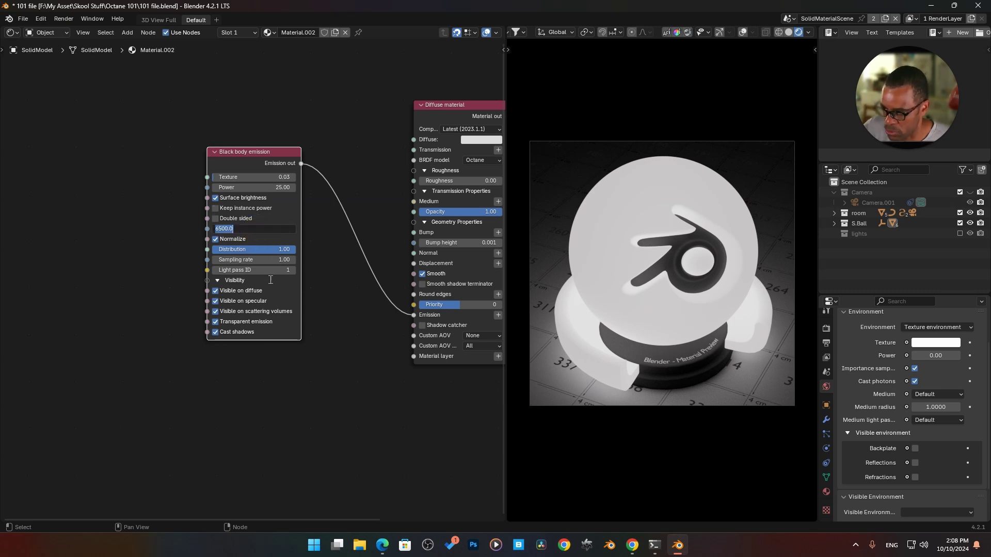
{"action": "type", "text": "3500"}
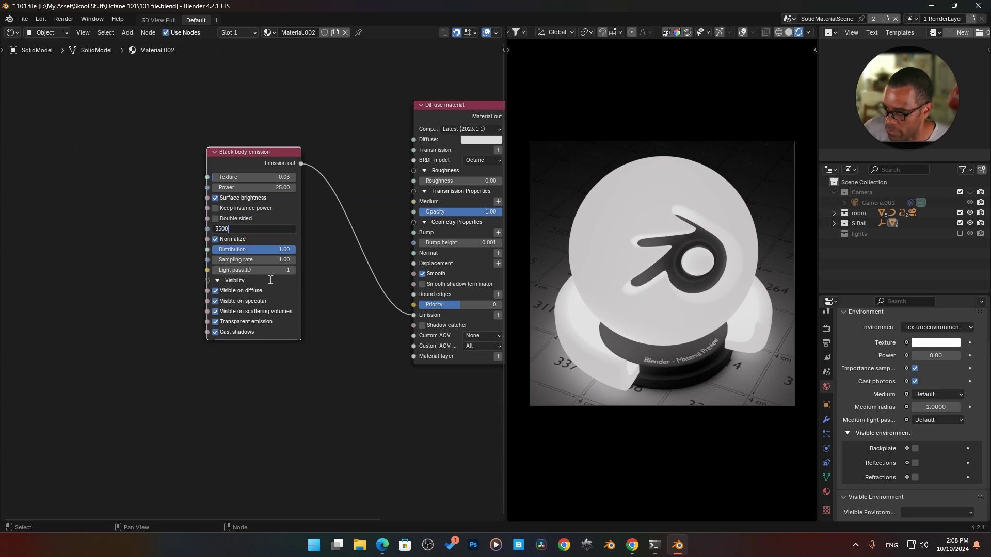
{"action": "key", "text": "Return"}
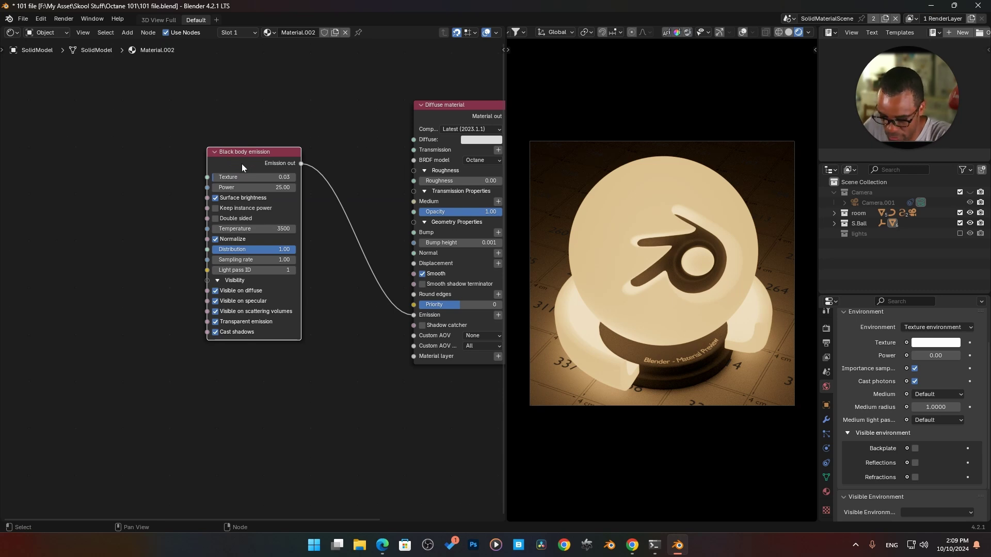
- Replace the Black body emission node with a Texture emission node linked to the Diffuse material's emission input
{"action": "key", "text": "x"}
{"action": "key", "text": "shift+a"}
{"action": "type", "text": "e"}
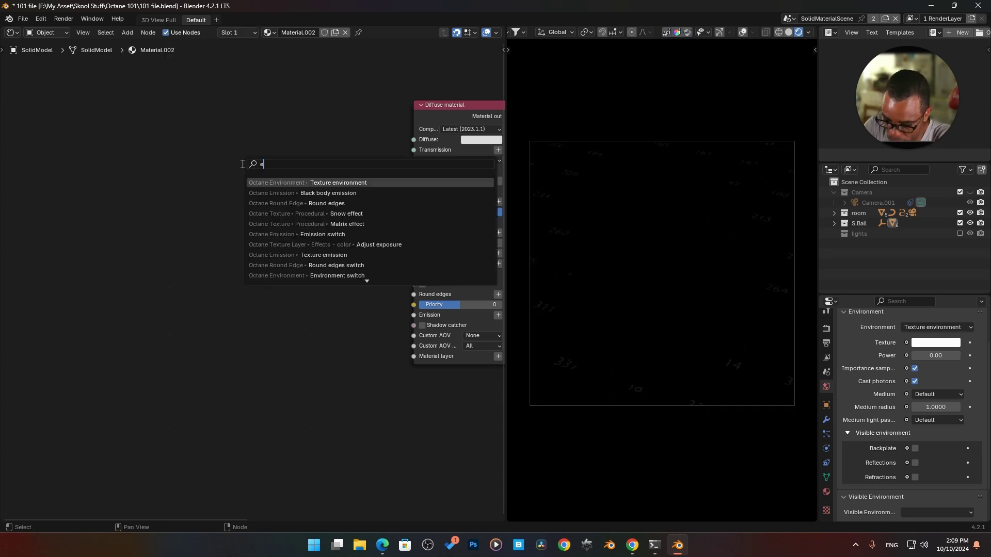
{"action": "type", "text": "m"}
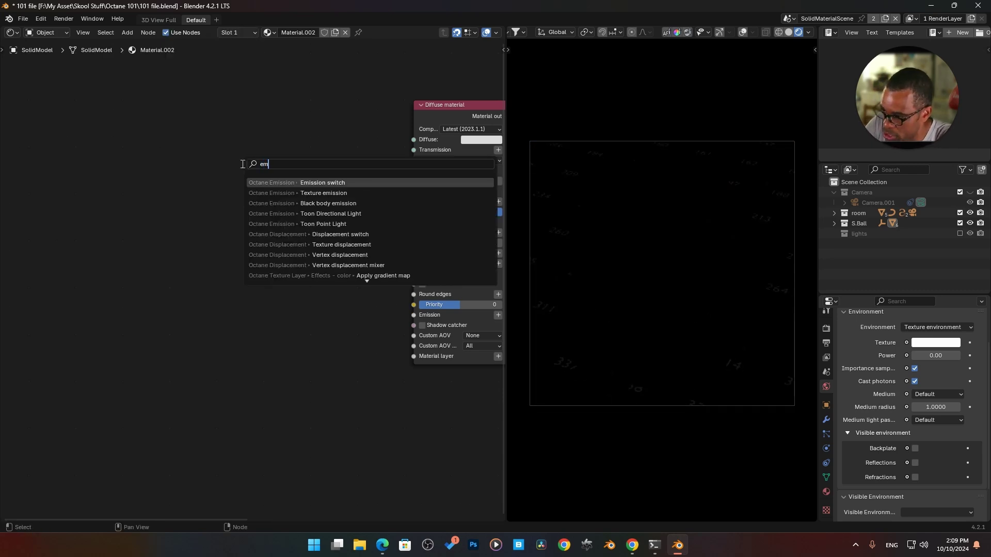
{"action": "left_click", "coordinate": [274, 193]}
{"action": "left_click", "coordinate": [278, 187]}
{"action": "left_click_drag", "start_coordinate": [282, 182], "coordinate": [414, 315]}
{"action": "left_click_drag", "start_coordinate": [267, 194], "coordinate": [285, 203]}
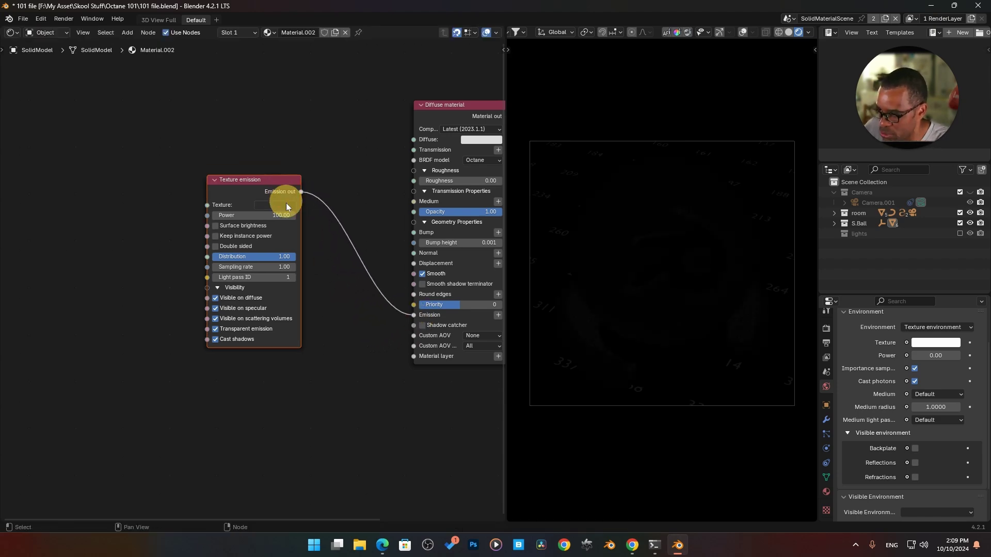
- Give the Texture emission a fully saturated yellow-green colour with hue 0.219 and value 1, and shift the node slightly towards the material
{"action": "left_click", "coordinate": [286, 205]}
{"action": "left_click_drag", "start_coordinate": [345, 130], "coordinate": [349, 64]}
{"action": "left_click", "coordinate": [305, 91]}
{"action": "left_click", "coordinate": [290, 88]}
{"action": "left_click_drag", "start_coordinate": [291, 87], "coordinate": [242, 156]}
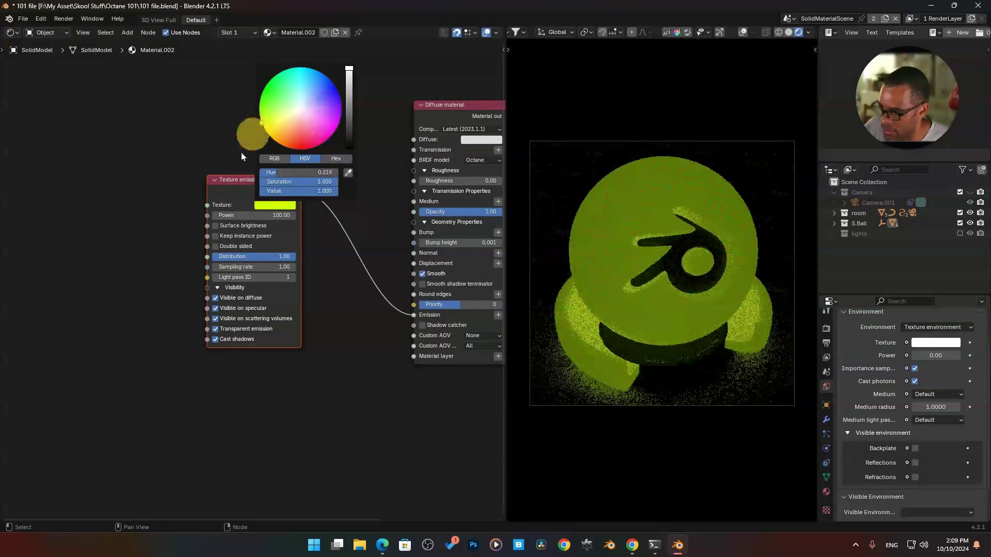
{"action": "left_click_drag", "start_coordinate": [239, 195], "coordinate": [259, 195]}
- Turn the Texture emission colour white by setting its saturation to 0, and move the node closer to the Diffuse material
{"action": "left_click", "coordinate": [295, 205]}
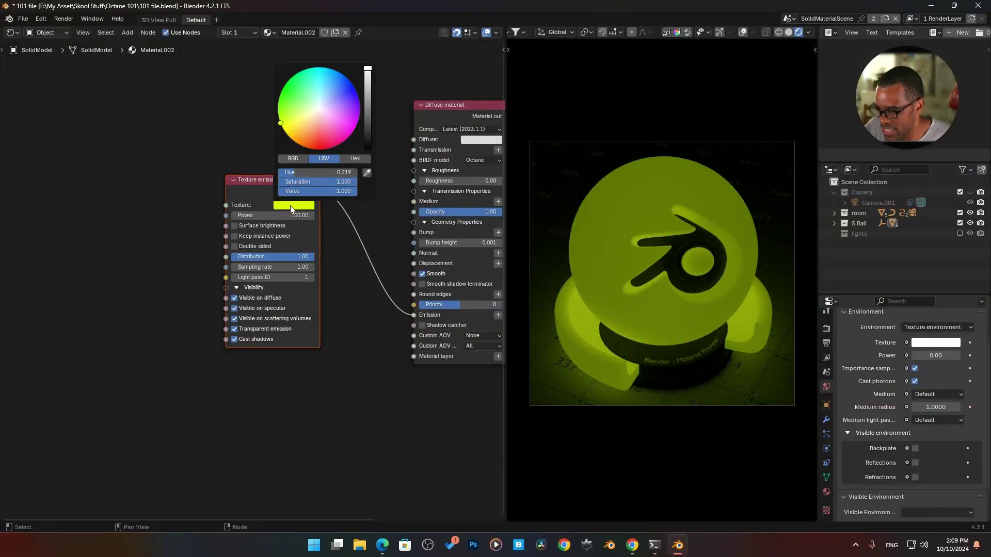
{"action": "double_click", "coordinate": [317, 182]}
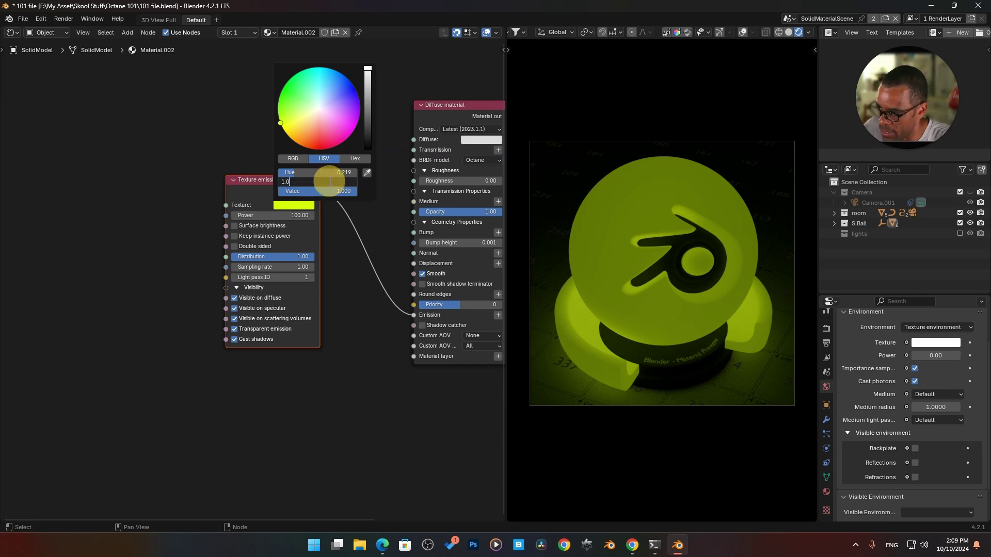
{"action": "type", "text": "1.0"}
{"action": "key", "text": "BackSpace"}
{"action": "key", "text": "BackSpace"}
{"action": "key", "text": "BackSpace"}
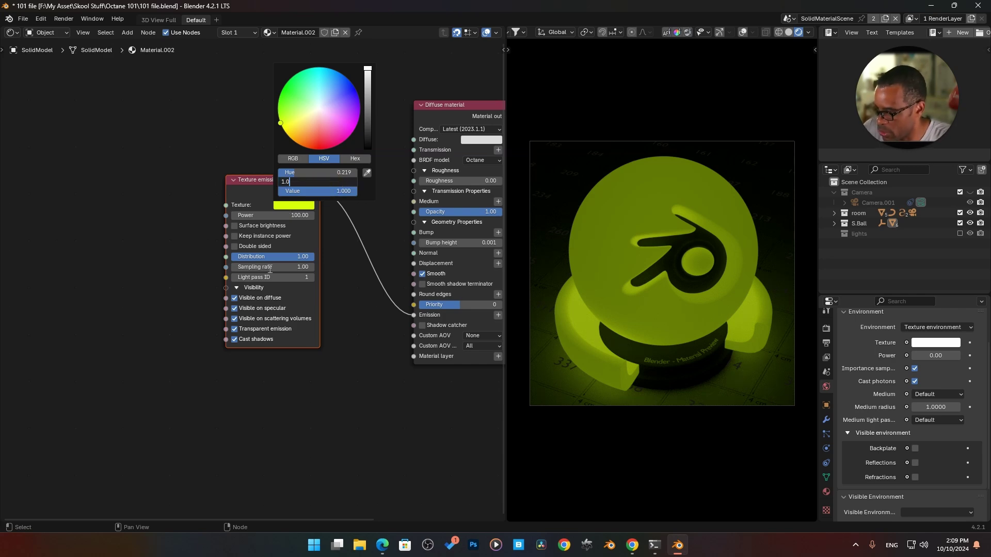
{"action": "type", "text": "0"}
{"action": "key", "text": "Return"}
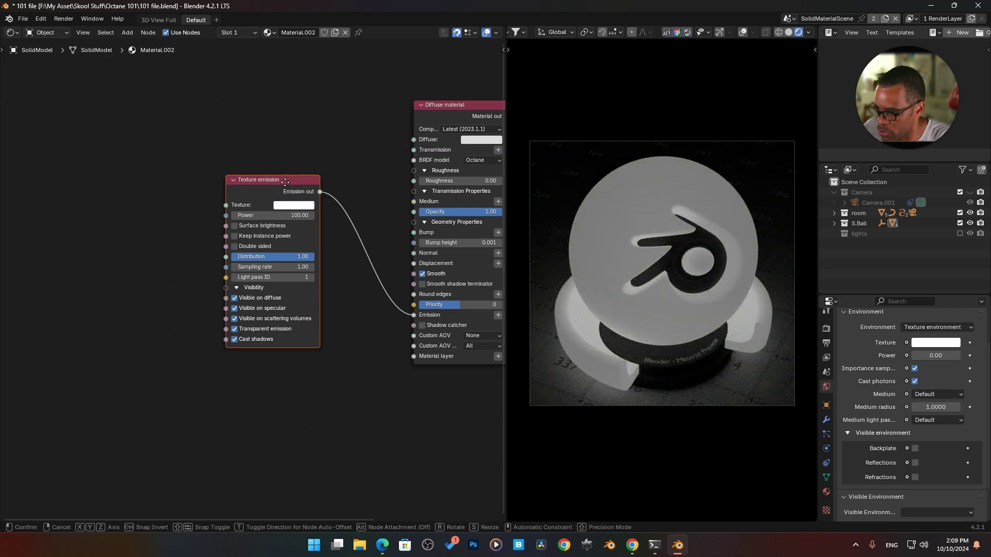
{"action": "left_click_drag", "start_coordinate": [250, 210], "coordinate": [296, 209]}
- Try Surface brightness on the Texture emission node with its power lowered to 50, 25 and finally 10
{"action": "left_click", "coordinate": [282, 225]}
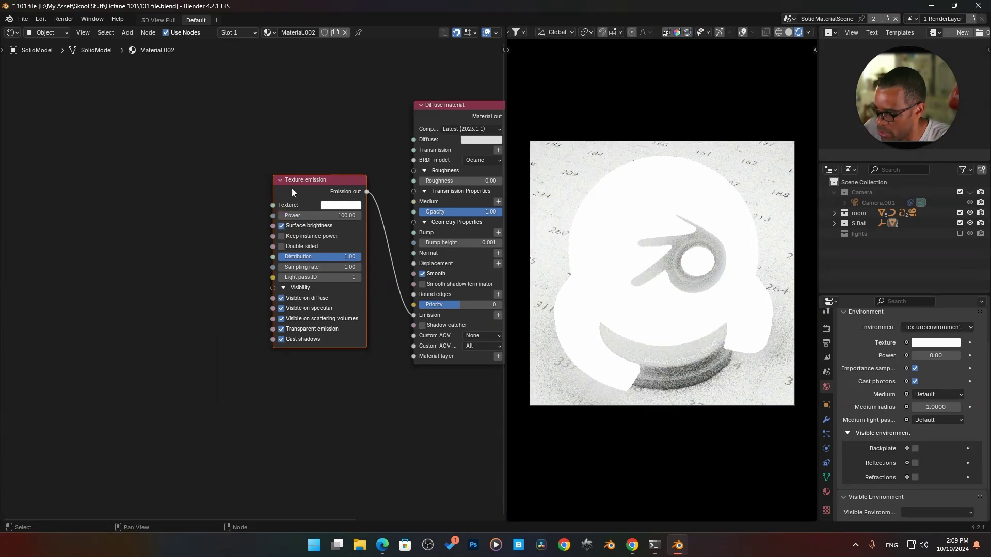
{"action": "left_click", "coordinate": [336, 215]}
{"action": "type", "text": "10"}
{"action": "key", "text": "Return"}
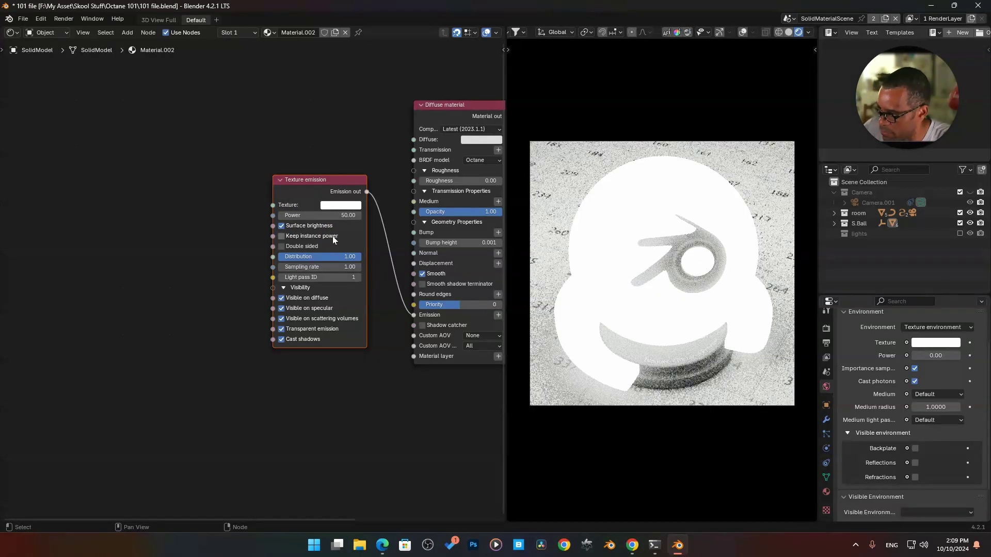
{"action": "left_click", "coordinate": [337, 214]}
{"action": "type", "text": "25"}
{"action": "key", "text": "Return"}
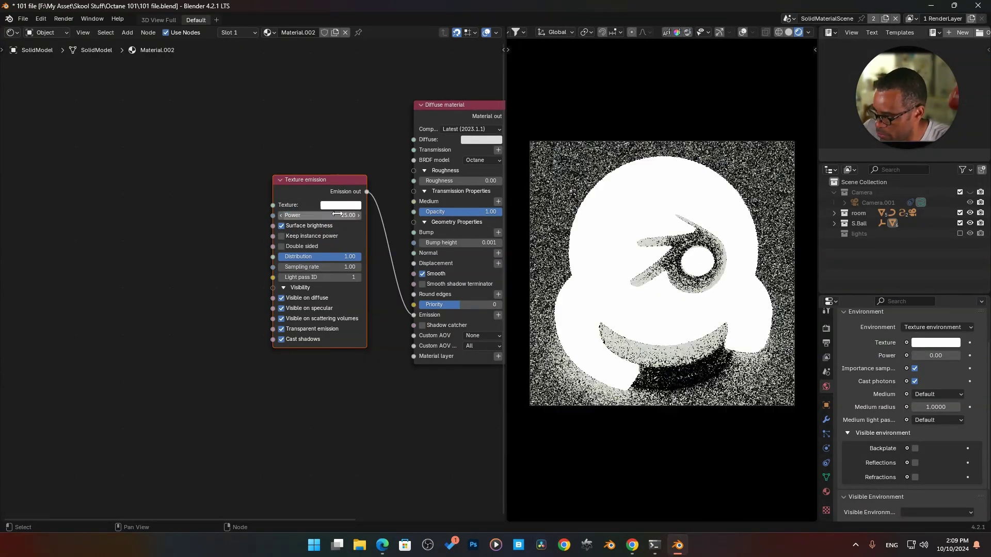
{"action": "left_click_drag", "start_coordinate": [305, 197], "coordinate": [297, 197]}
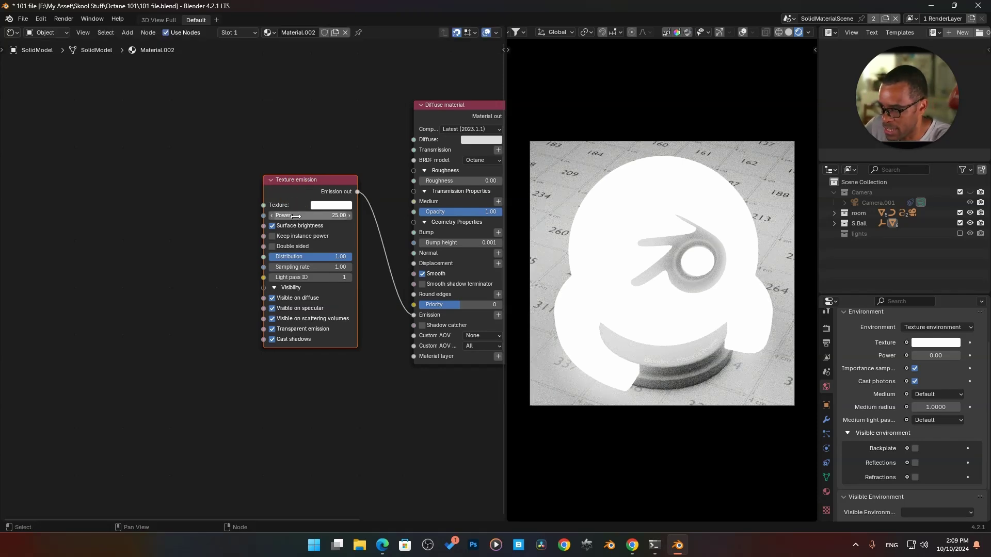
{"action": "left_click", "coordinate": [299, 216]}
{"action": "type", "text": "10"}
{"action": "key", "text": "Return"}
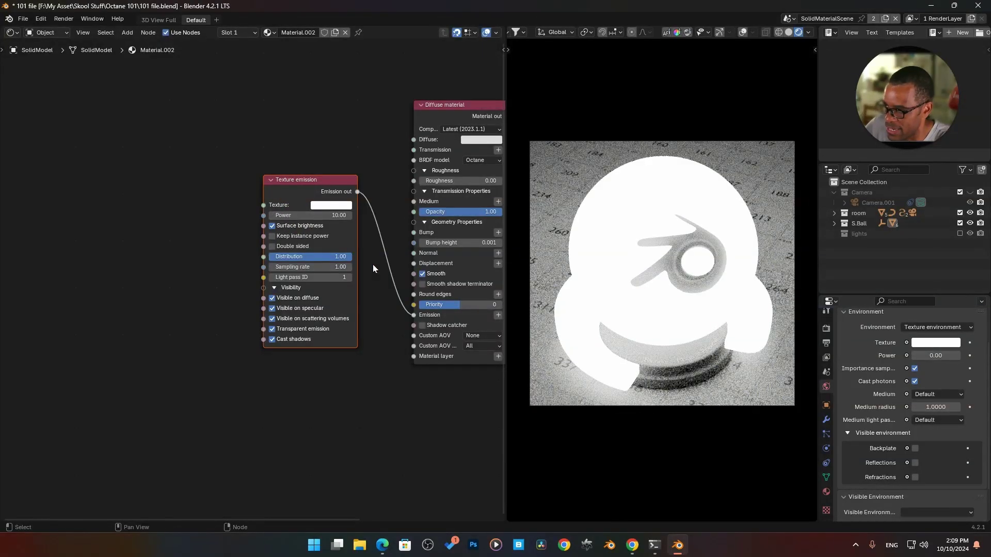
- Disable Surface brightness on the Texture emission node and set its power to 100
{"action": "left_click", "coordinate": [272, 227]}
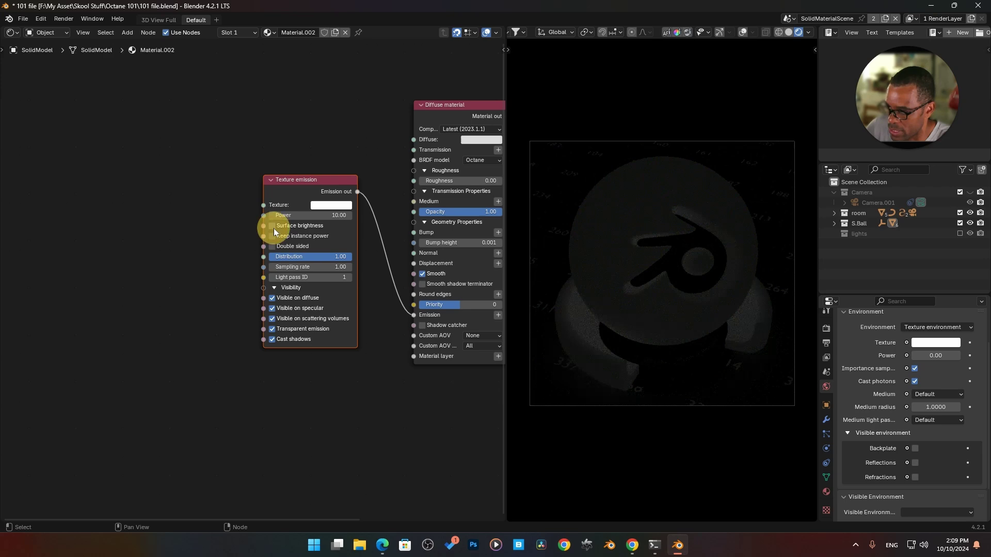
{"action": "left_click", "coordinate": [328, 216]}
{"action": "type", "text": "100"}
{"action": "key", "text": "Return"}
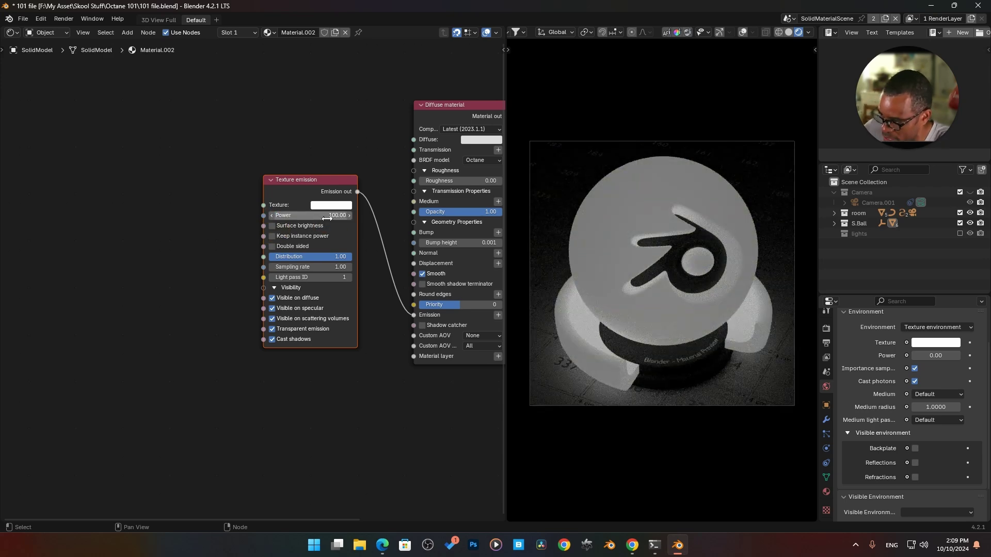
- Add a Gaussian spectrum node beside the Texture emission node and link its output to the emission's texture input
{"action": "key", "text": "shift+a"}
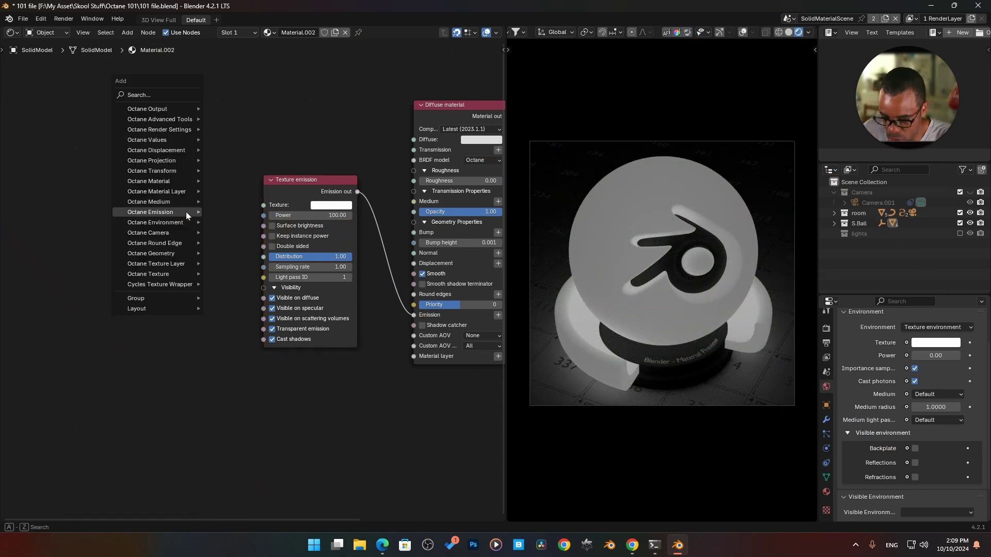
{"action": "mouse_move", "coordinate": [187, 216]}
{"action": "type", "text": "ga"}
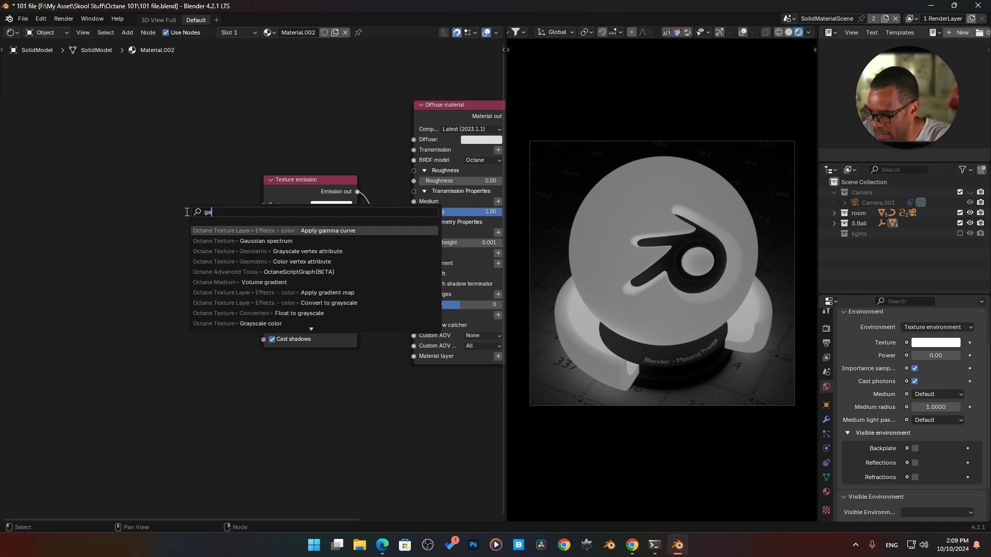
{"action": "left_click", "coordinate": [216, 241]}
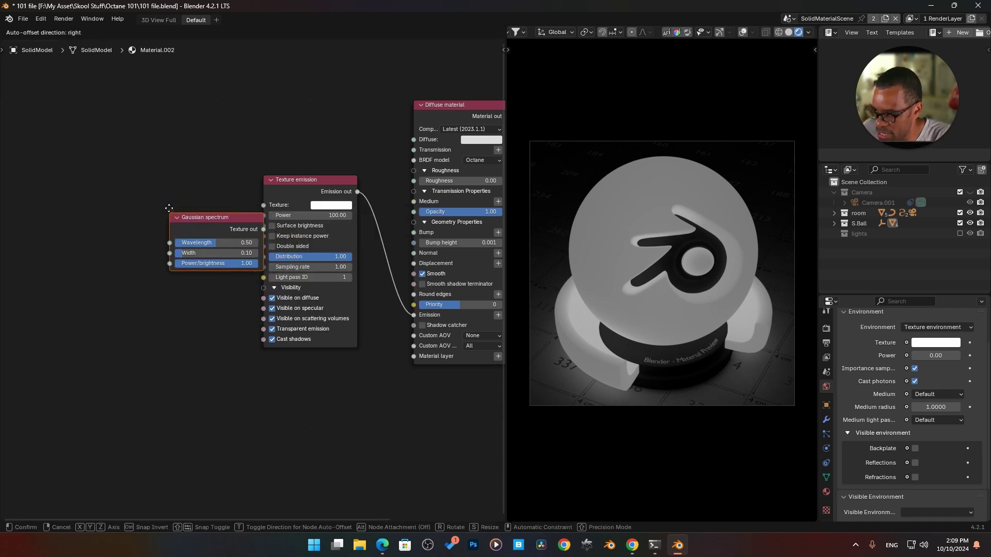
{"action": "left_click", "coordinate": [149, 199]}
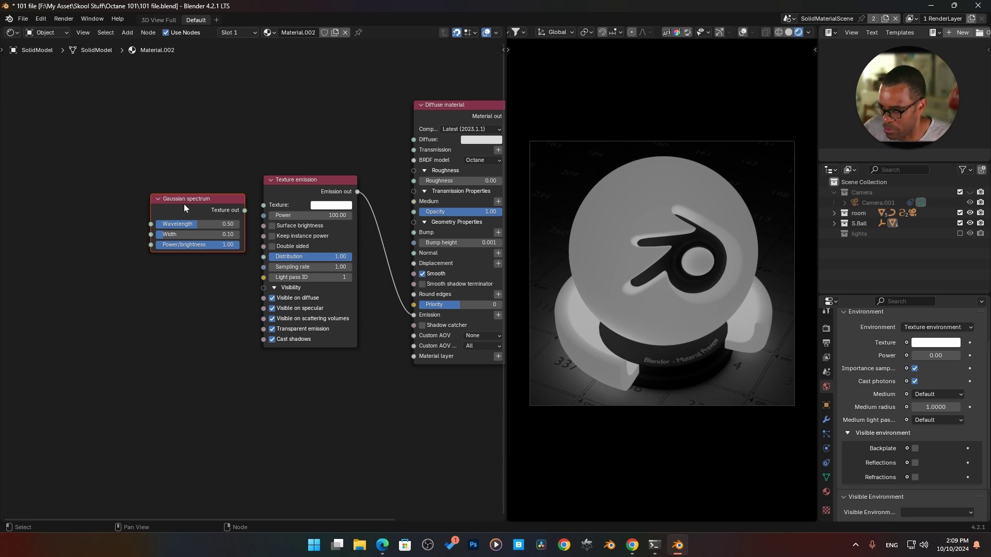
{"action": "left_click_drag", "start_coordinate": [184, 208], "coordinate": [176, 198]}
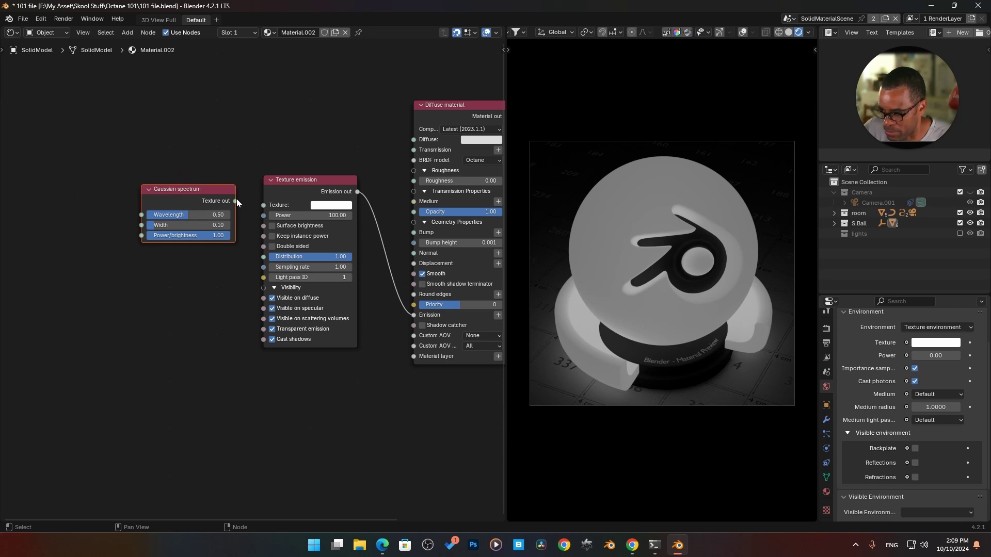
{"action": "left_click_drag", "start_coordinate": [236, 201], "coordinate": [262, 205]}
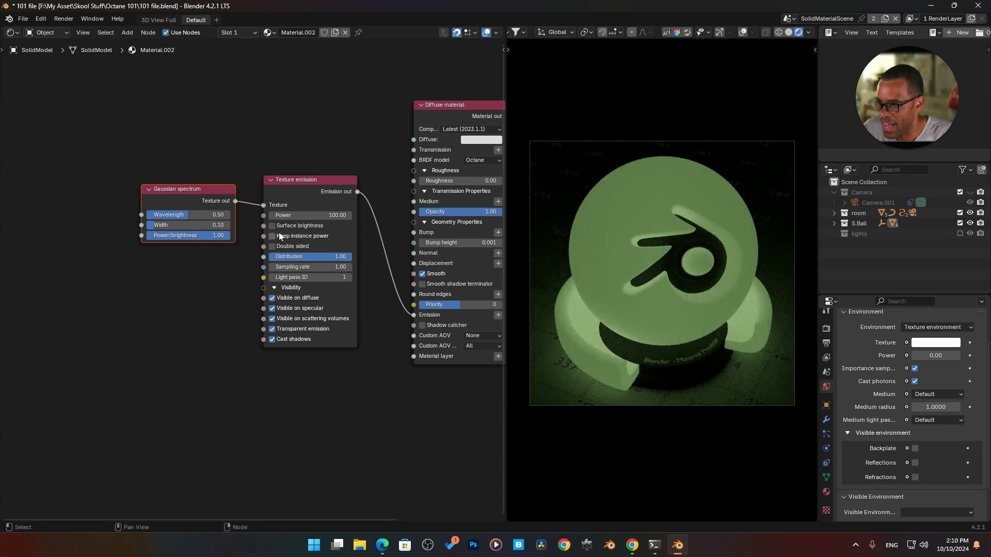
- Set the Texture emission power to 1000
{"action": "left_click", "coordinate": [302, 216]}
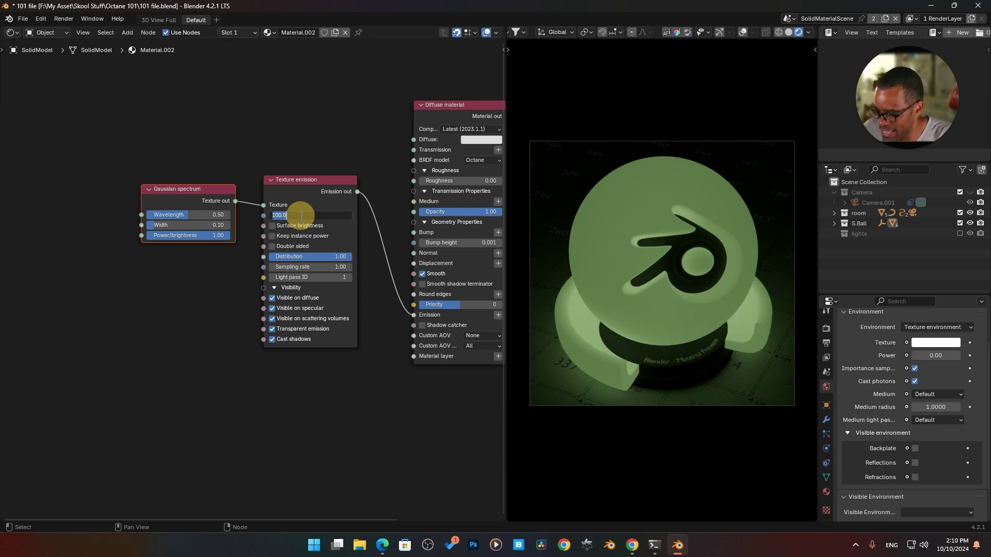
{"action": "type", "text": "1000"}
{"action": "key", "text": "Return"}
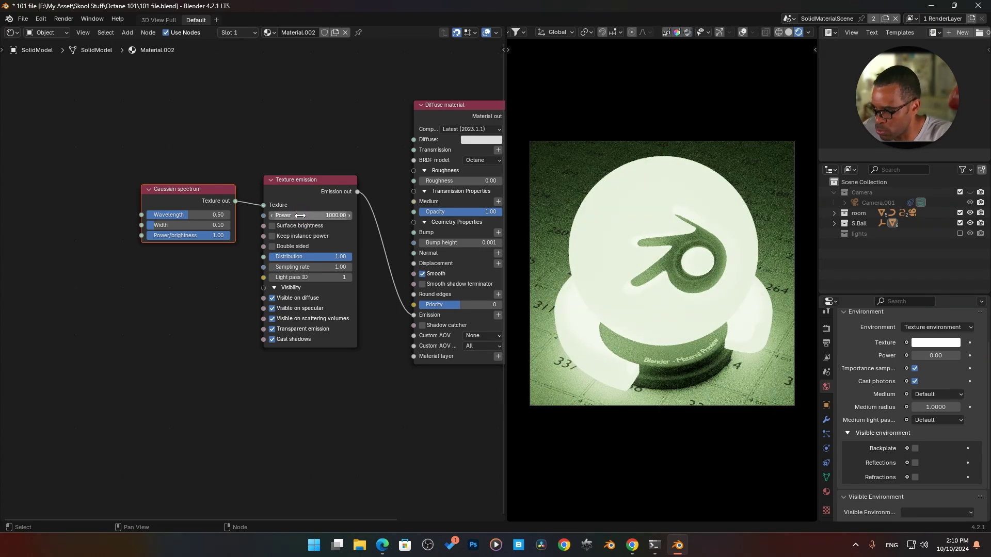
- Adjust the Gaussian spectrum to wavelength 0.64, width 0.07 and power/brightness 0.42 for a yellow glow
{"action": "left_click_drag", "start_coordinate": [187, 215], "coordinate": [191, 238]}
{"action": "left_click", "coordinate": [193, 193]}
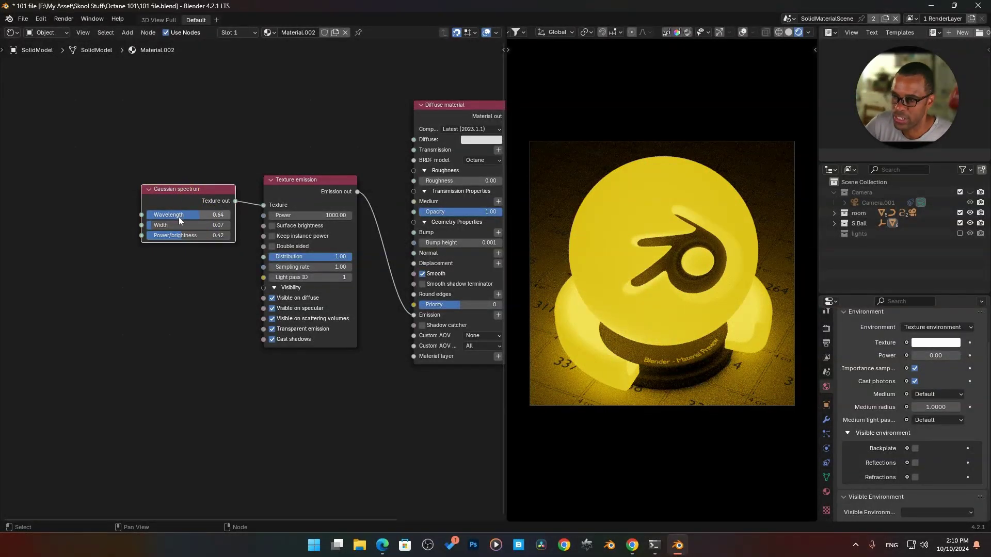